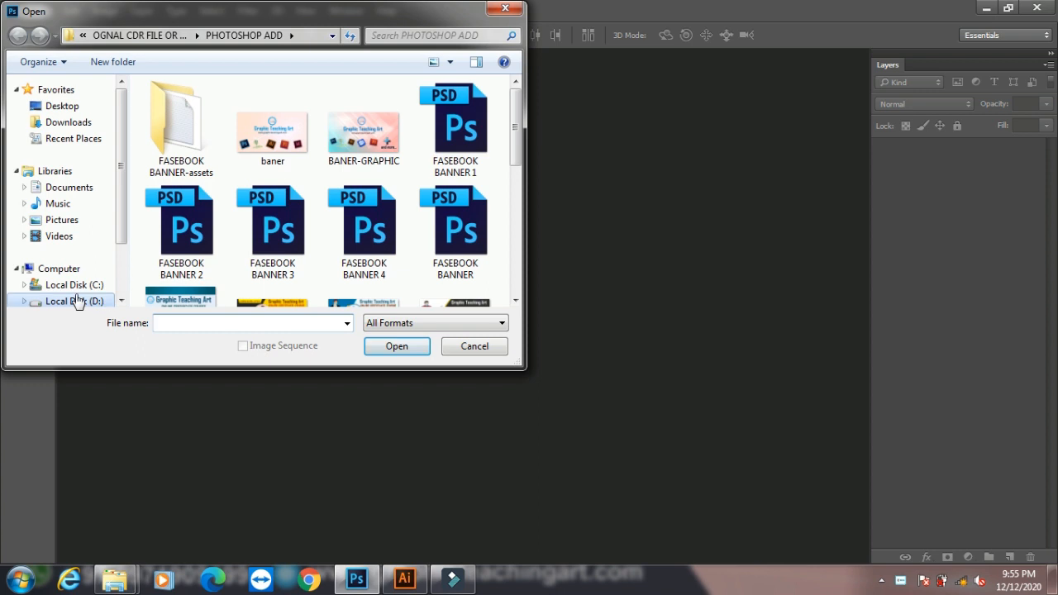
- Open the portrait image 94413d402bea0e3a59d079e6d0dd93ca from the WALPAPER folder on the Desktop
click(50, 107)
drag(516, 167, 519, 260)
click(221, 168)
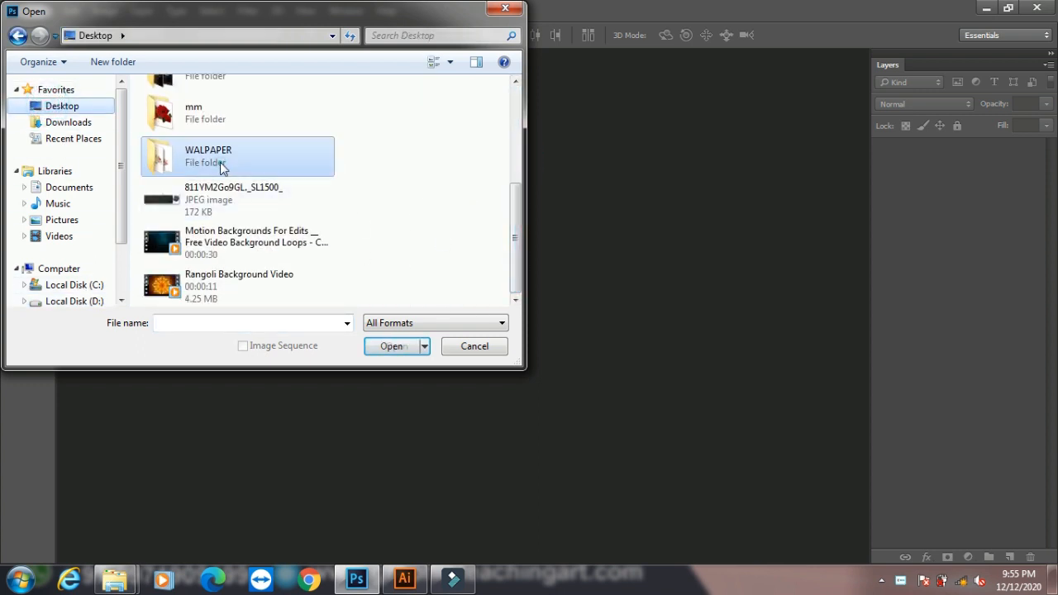
double_click(222, 168)
drag(519, 101, 517, 174)
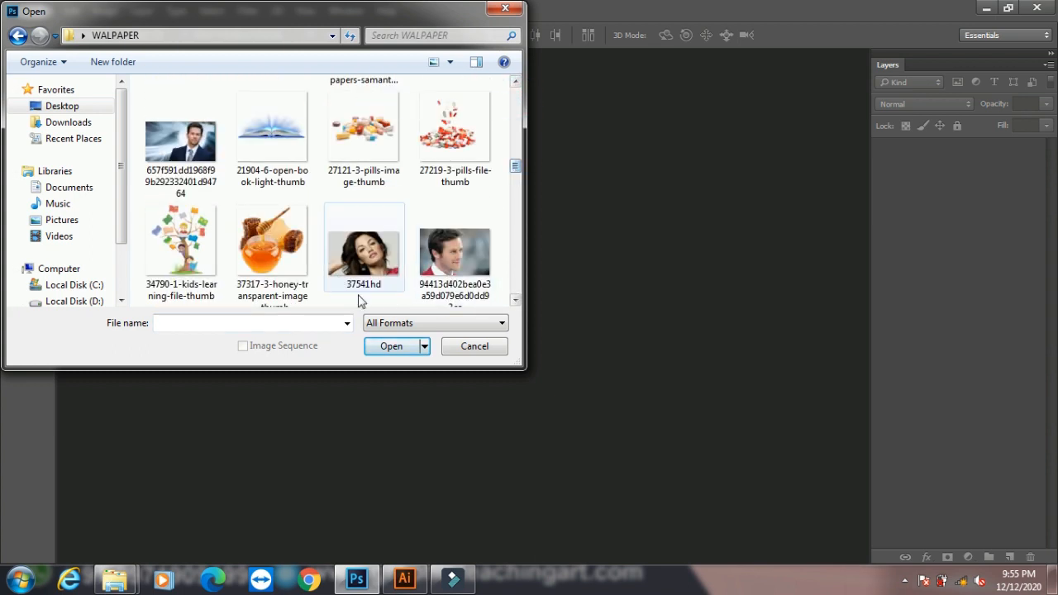
click(454, 263)
click(394, 346)
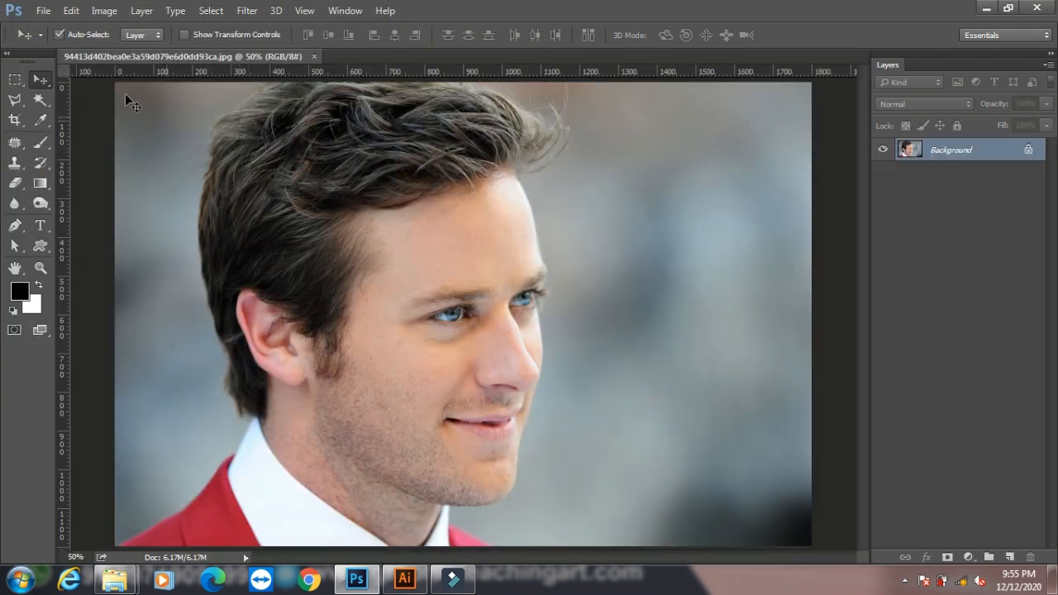
click(43, 10)
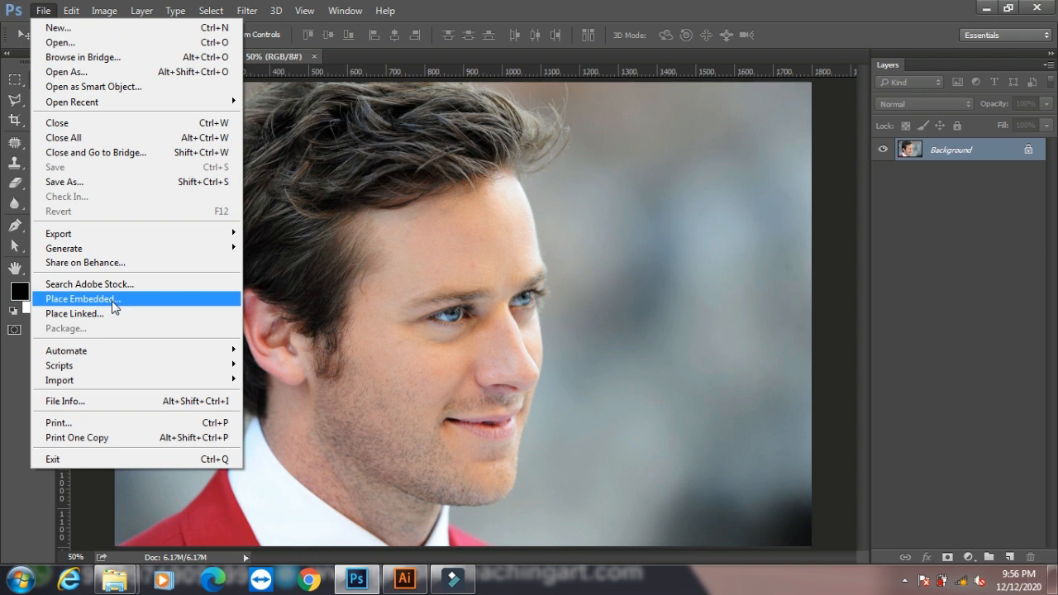
click(402, 218)
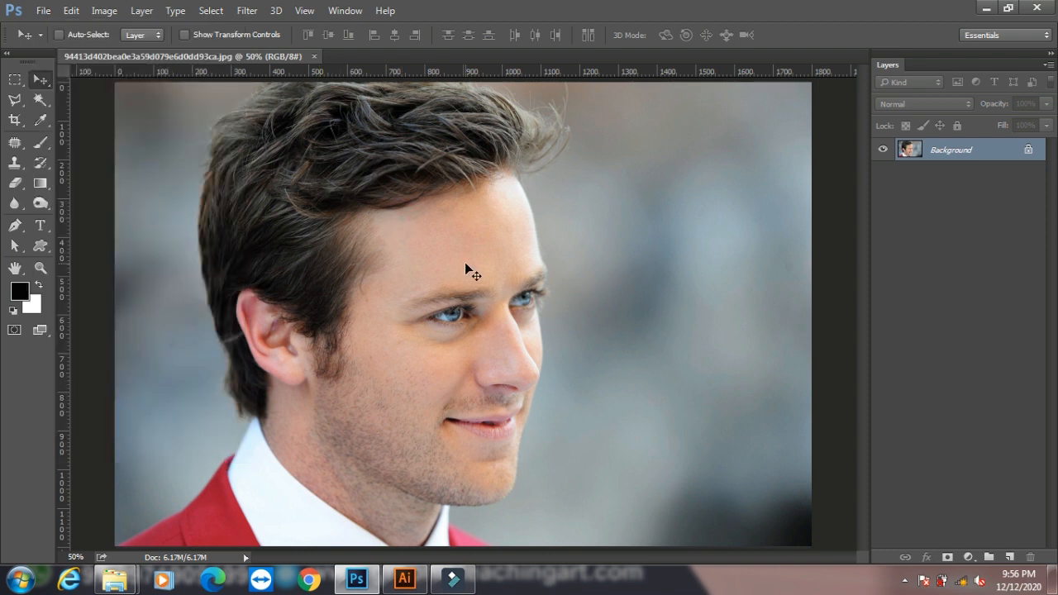
- Build a vertical column of three portrait copies on separate layers, each scaled to about 28.5%, over the blurred background beside the face
key(ctrl+j)
key(ctrl+t)
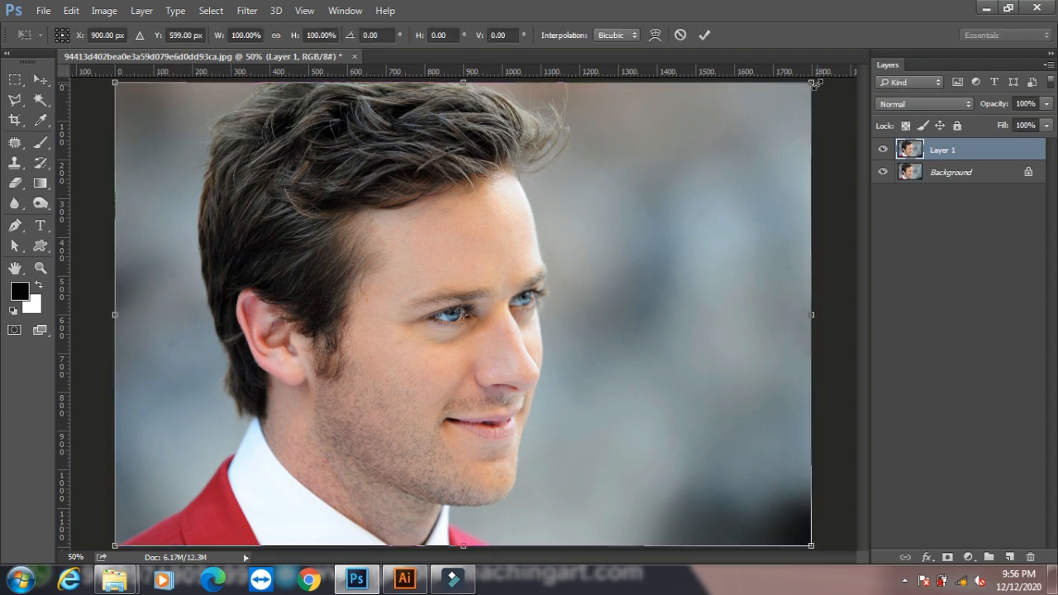
drag(815, 84, 379, 507)
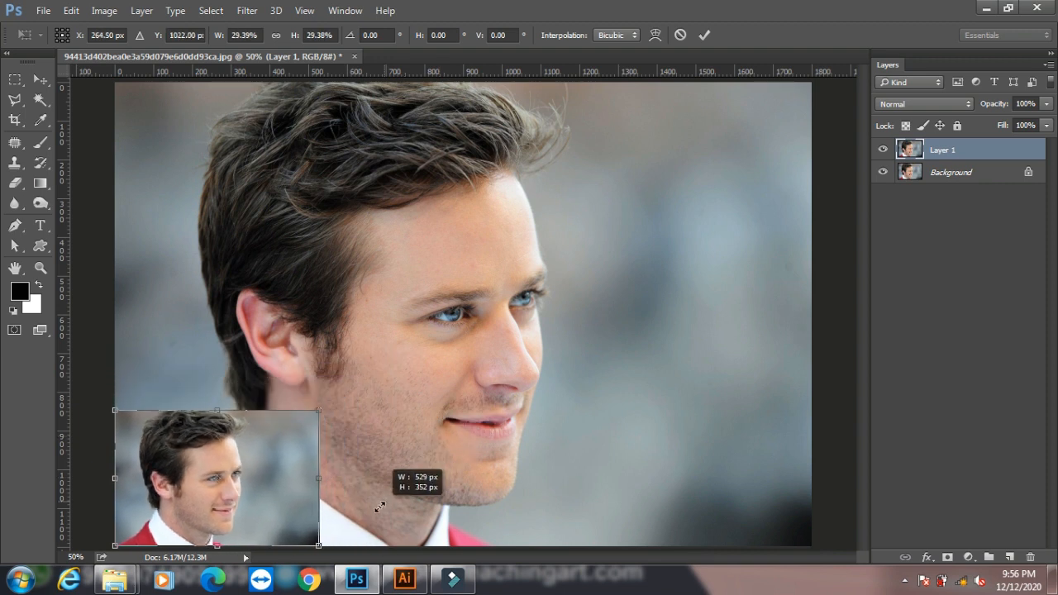
drag(291, 471, 695, 440)
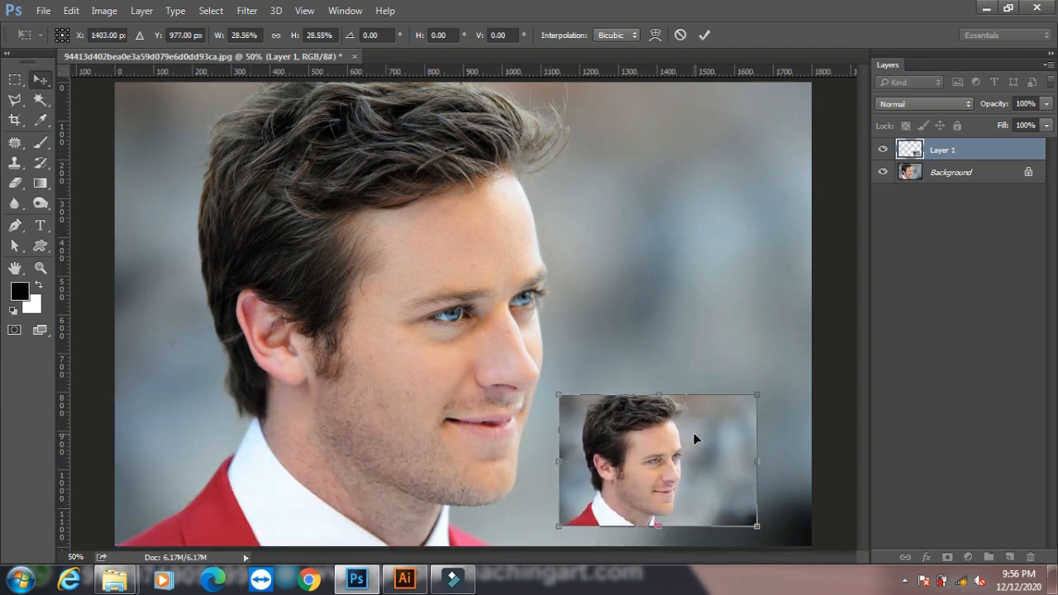
key(Return)
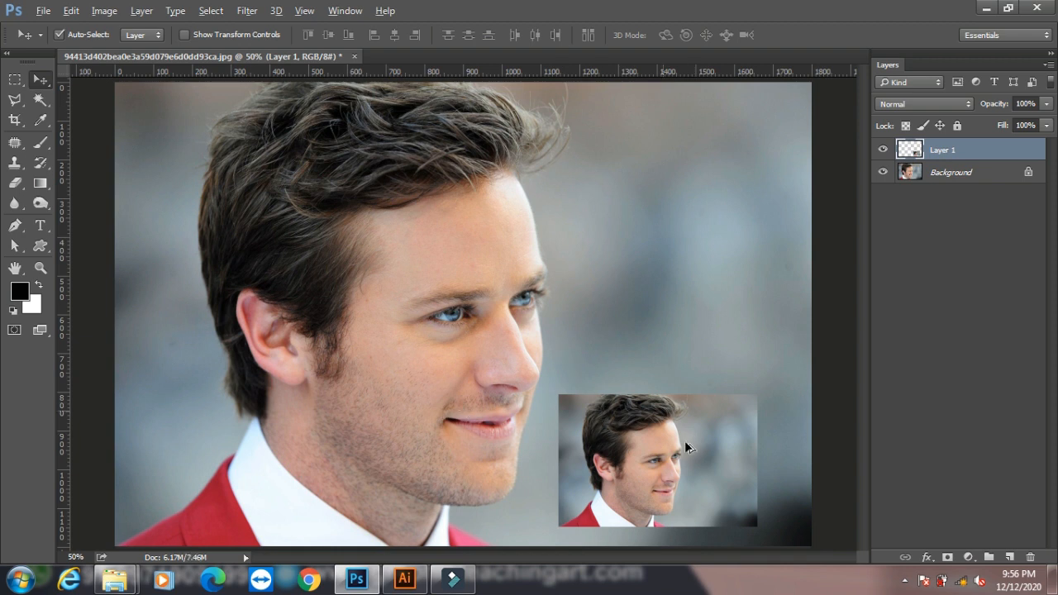
drag(689, 455, 670, 176)
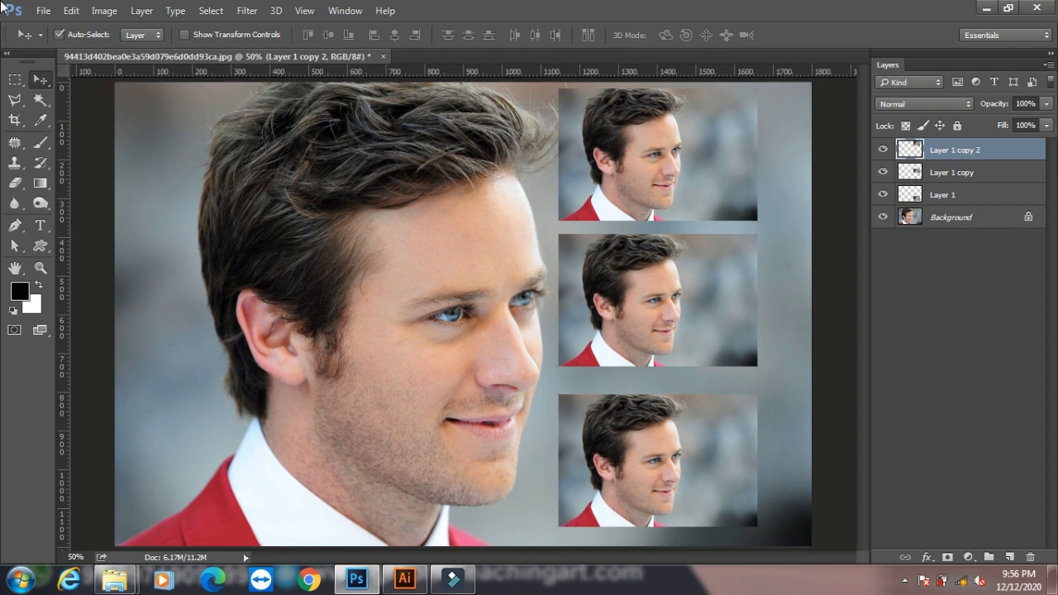
- Save the layered portrait document to the Desktop in Photoshop PSD format, keeping its layers and file name
click(43, 11)
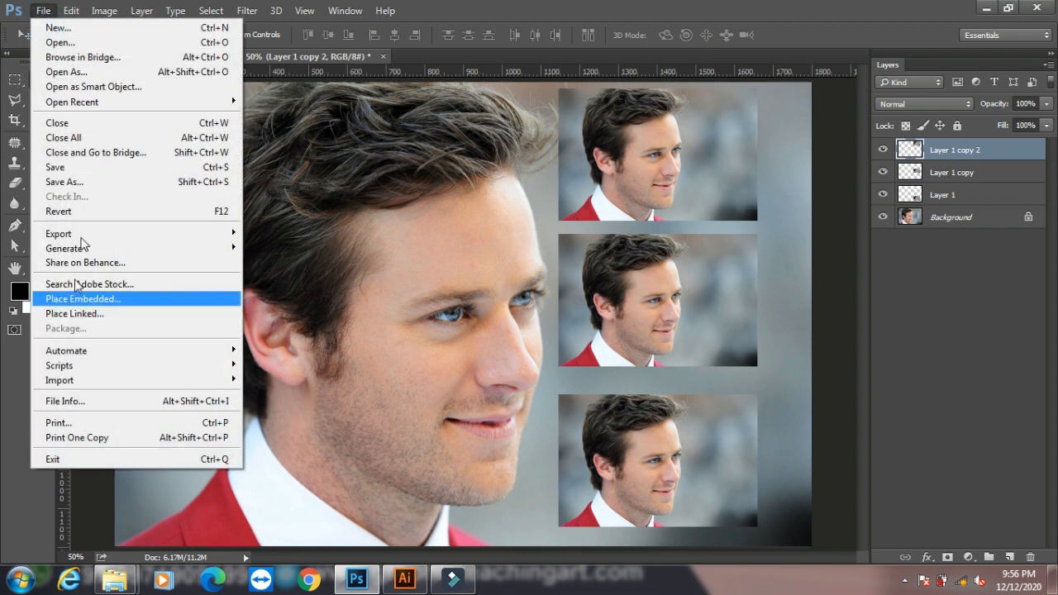
click(86, 182)
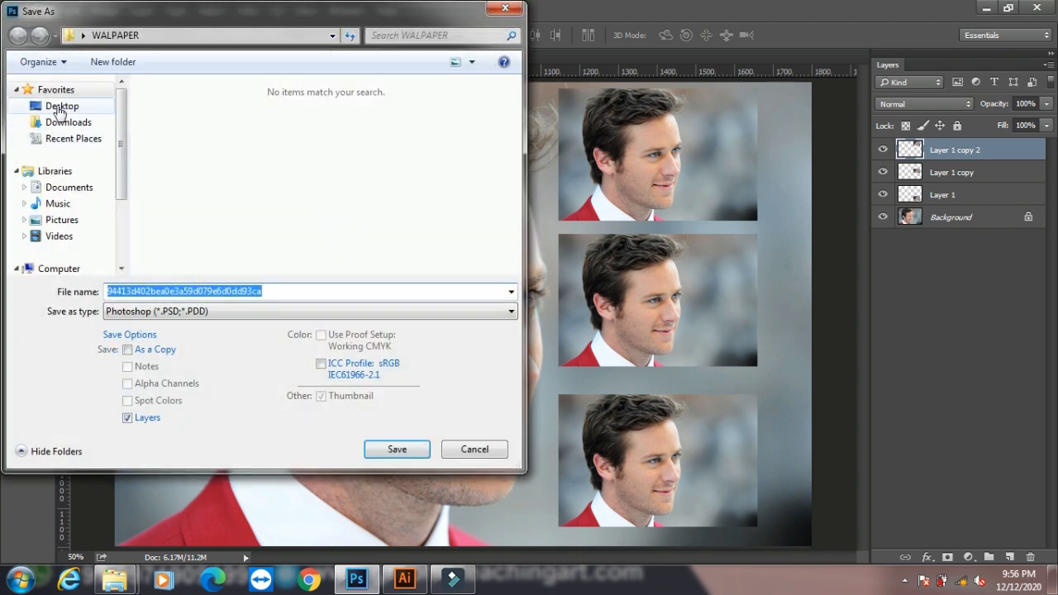
click(62, 106)
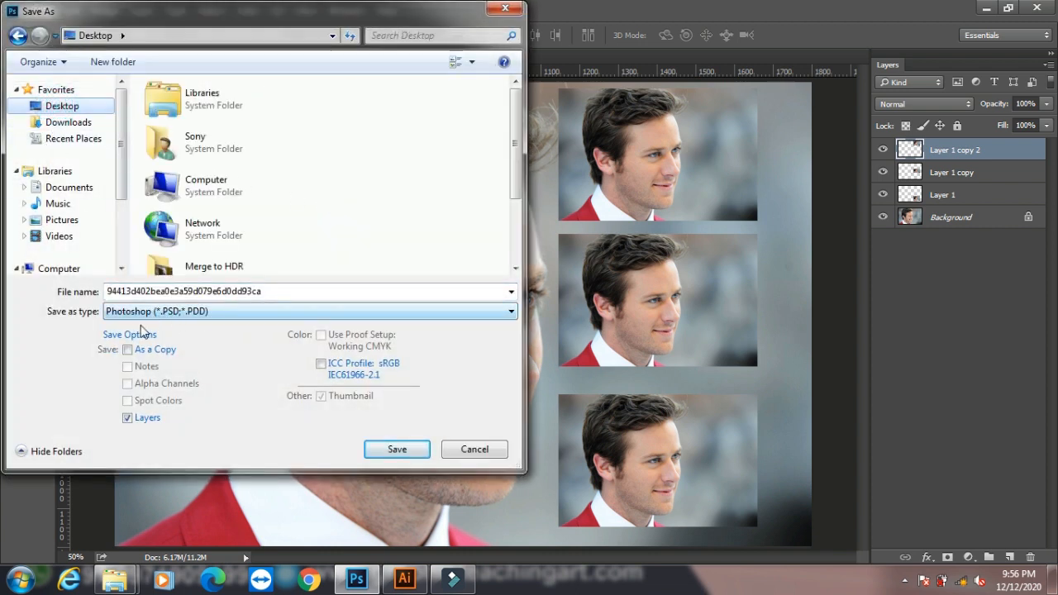
click(397, 449)
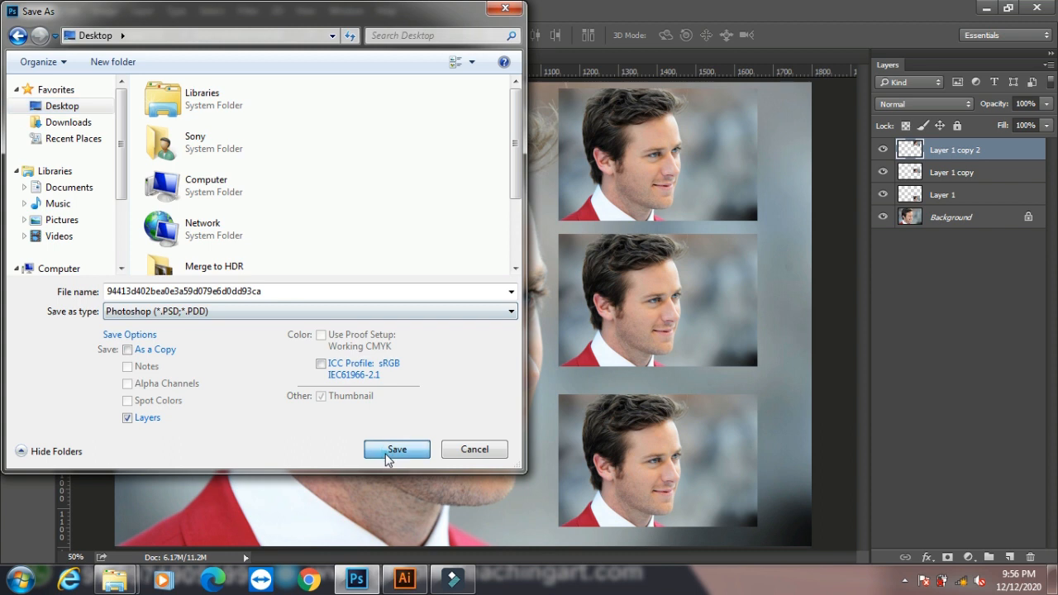
click(710, 173)
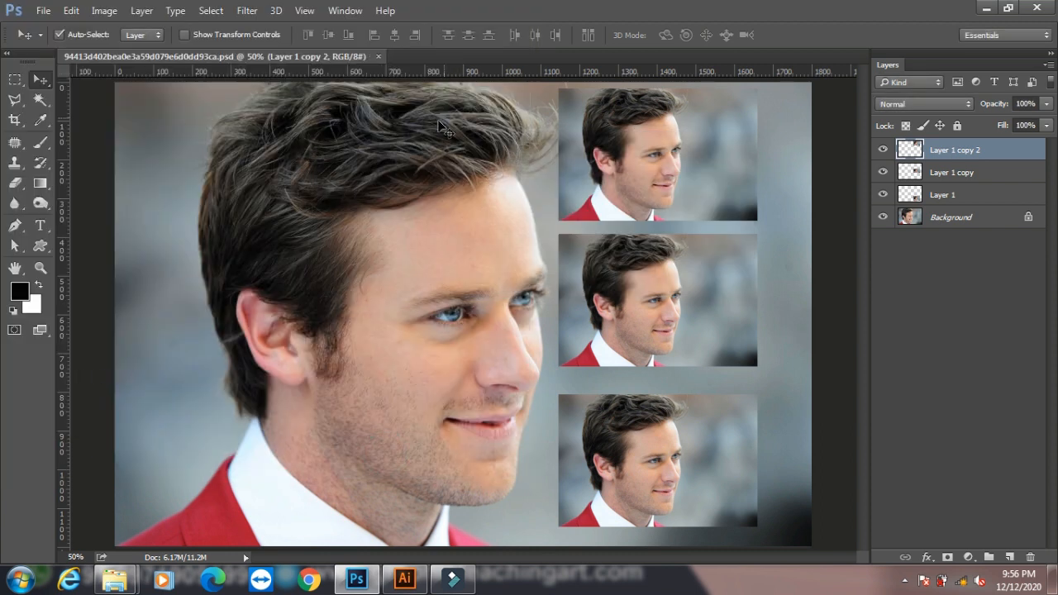
- Open the flower image 550311-flower-nature-plant-colorful-beautiful-flowers-748x421 from the WALPAPER folder on the Desktop
click(43, 12)
click(86, 42)
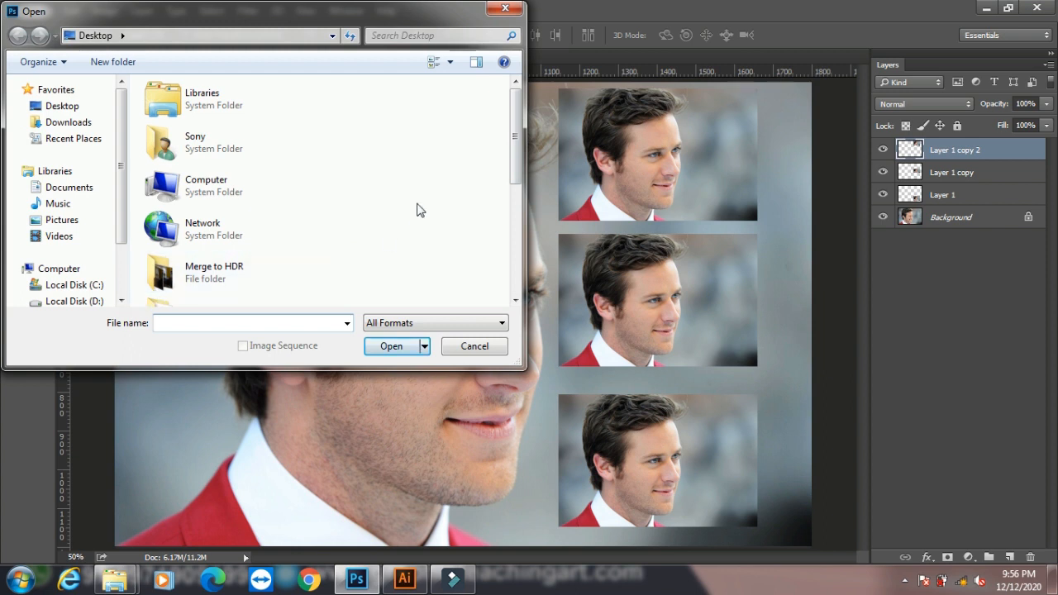
scroll(419, 207, down, 5)
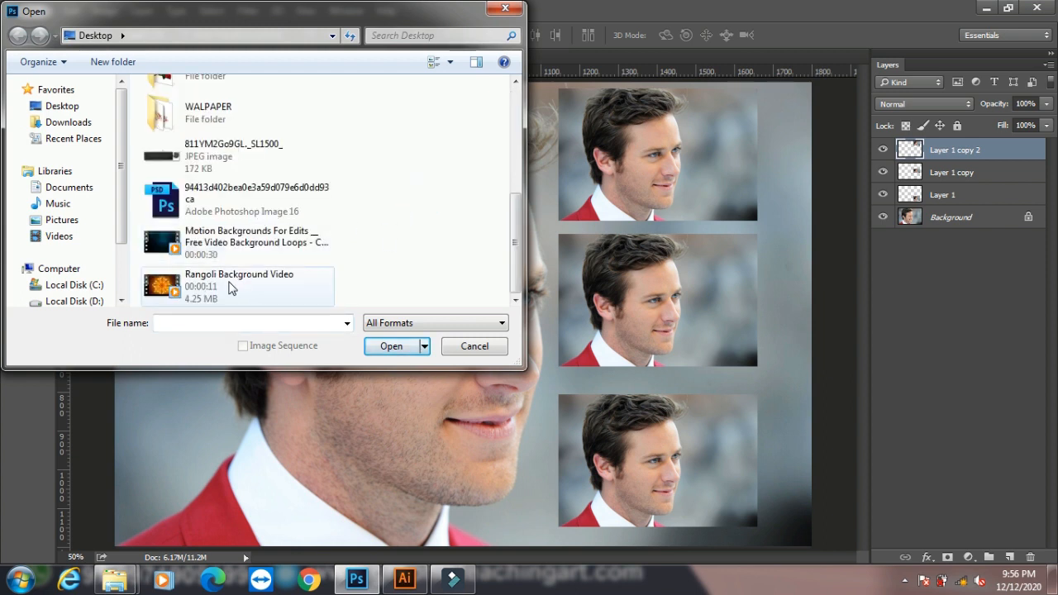
double_click(207, 112)
scroll(397, 213, down, 3)
scroll(397, 213, down, 5)
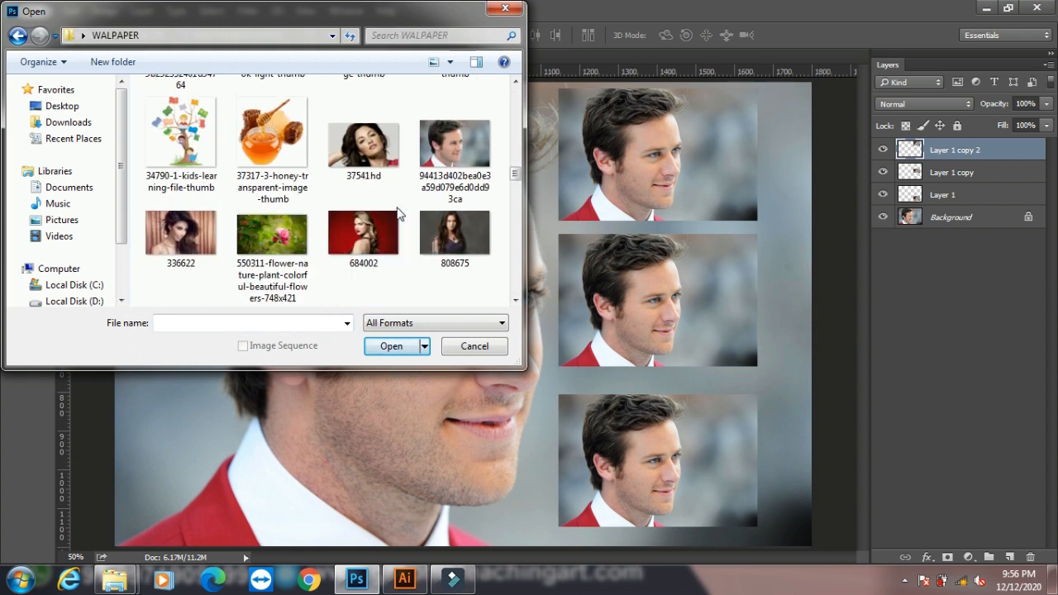
click(269, 238)
click(384, 346)
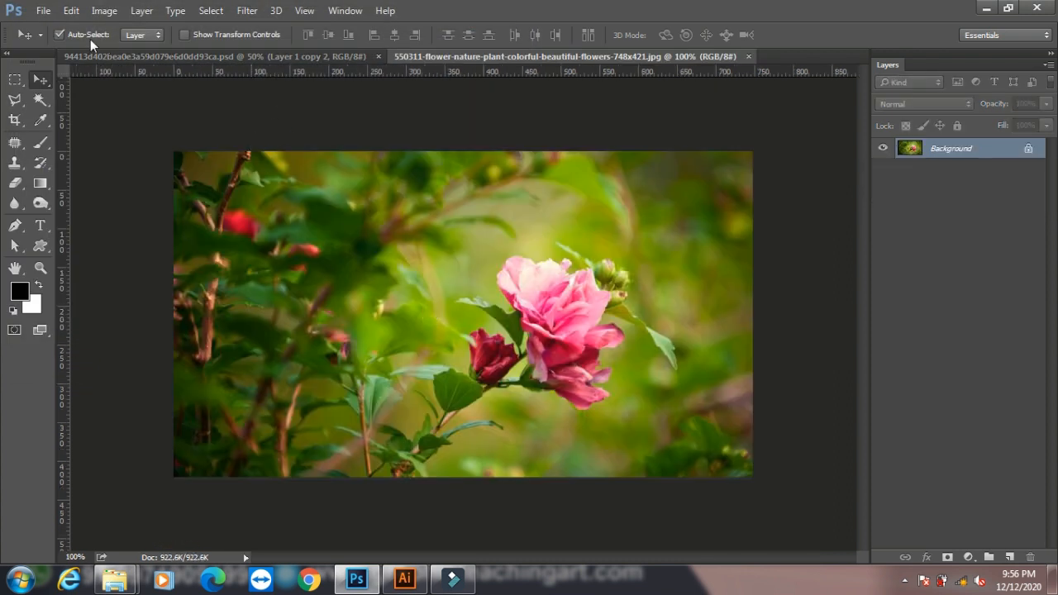
- Place the portrait PSD 94413d402bea0e3a59d079e6d0dd93ca from the Desktop into the flower photo as an embedded object
click(42, 11)
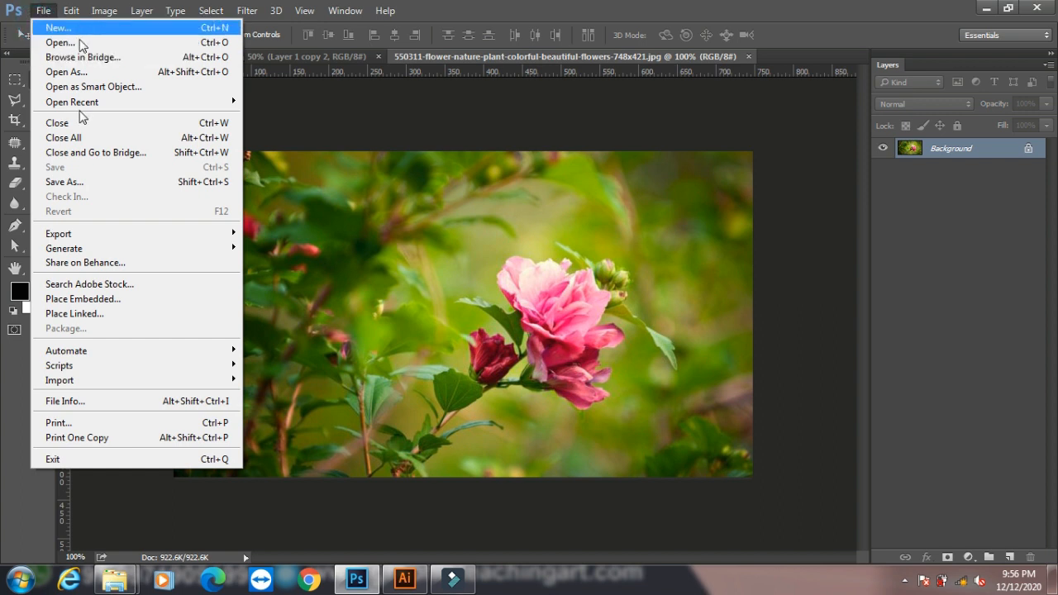
click(105, 299)
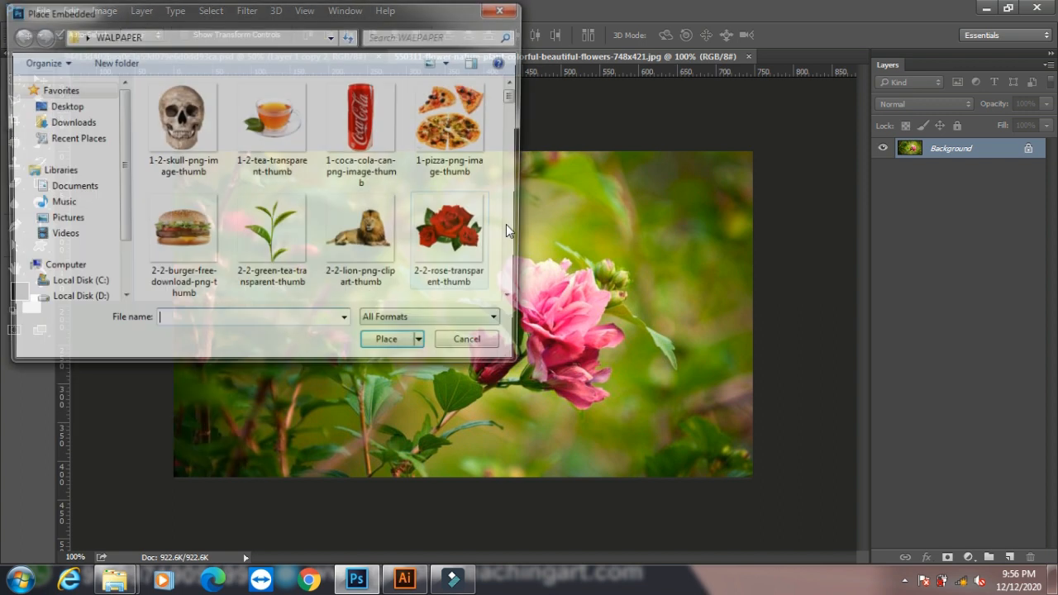
click(57, 106)
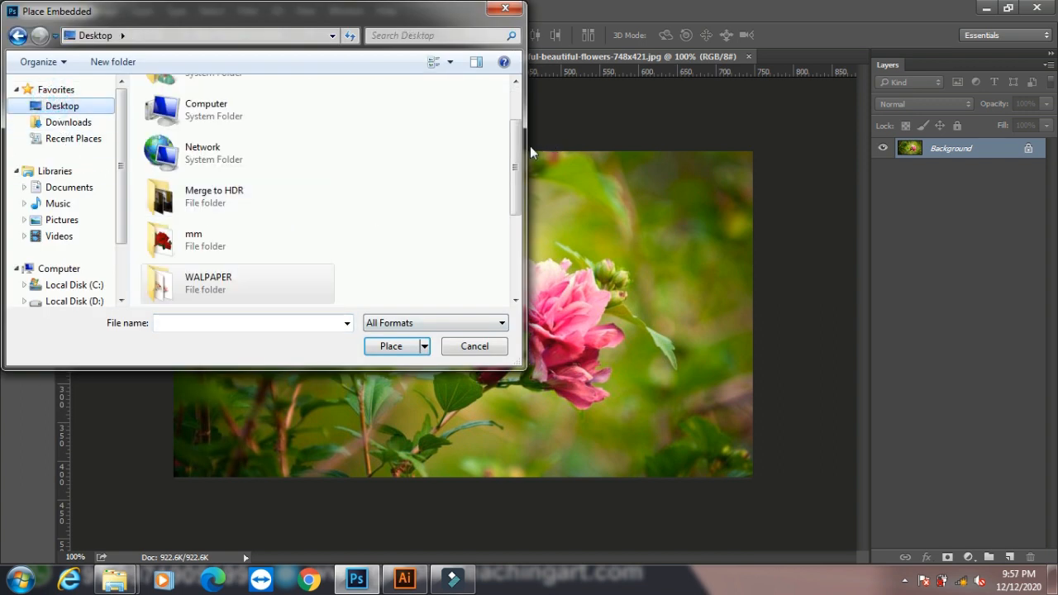
scroll(518, 153, down, 3)
click(256, 192)
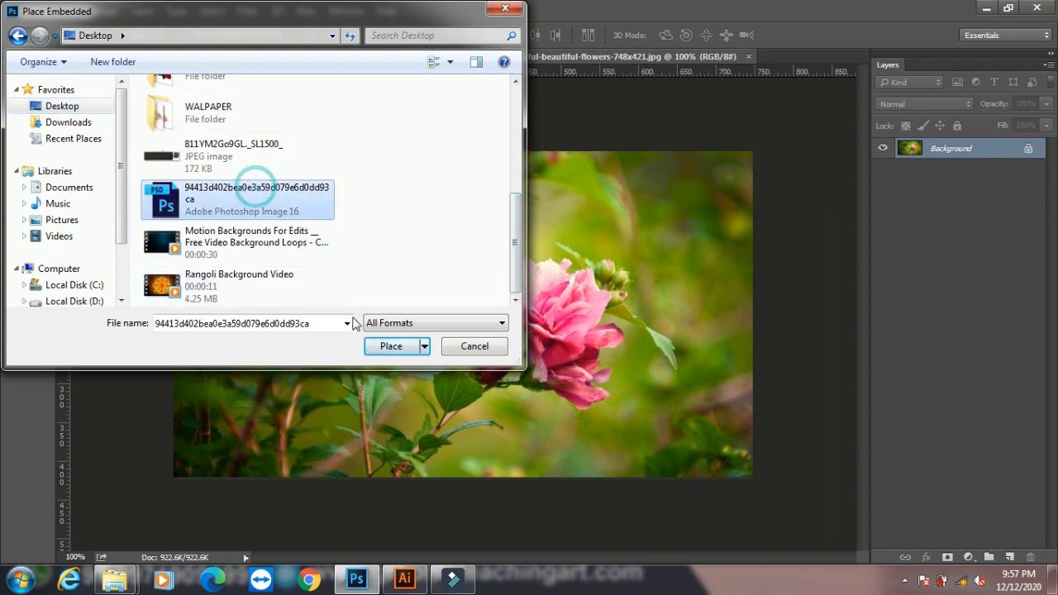
click(391, 346)
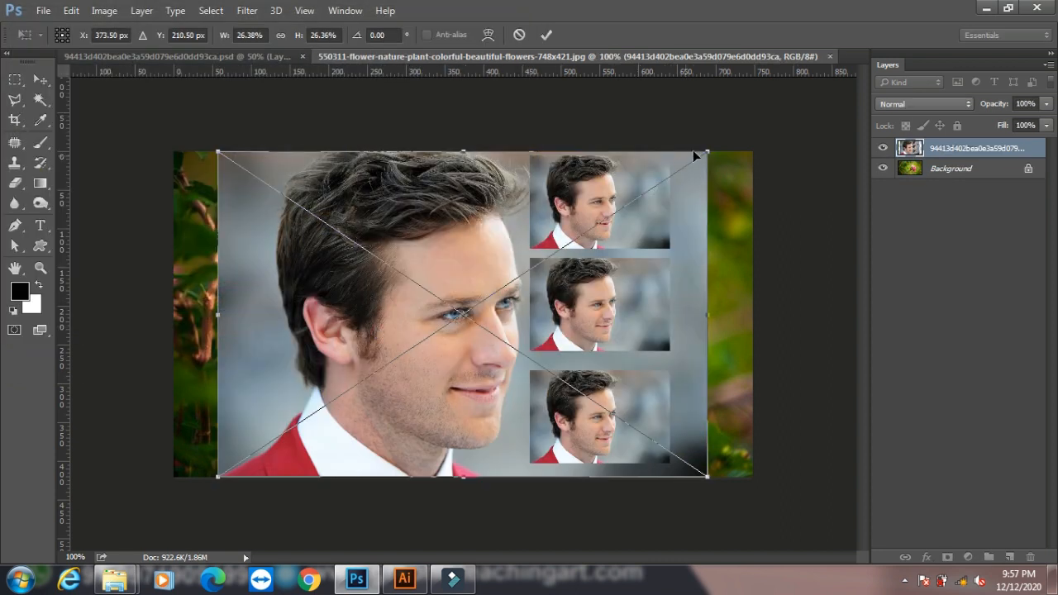
- Scale the embedded portrait to about 12% and position it in the lower-left part of the flower photo
drag(707, 149, 439, 320)
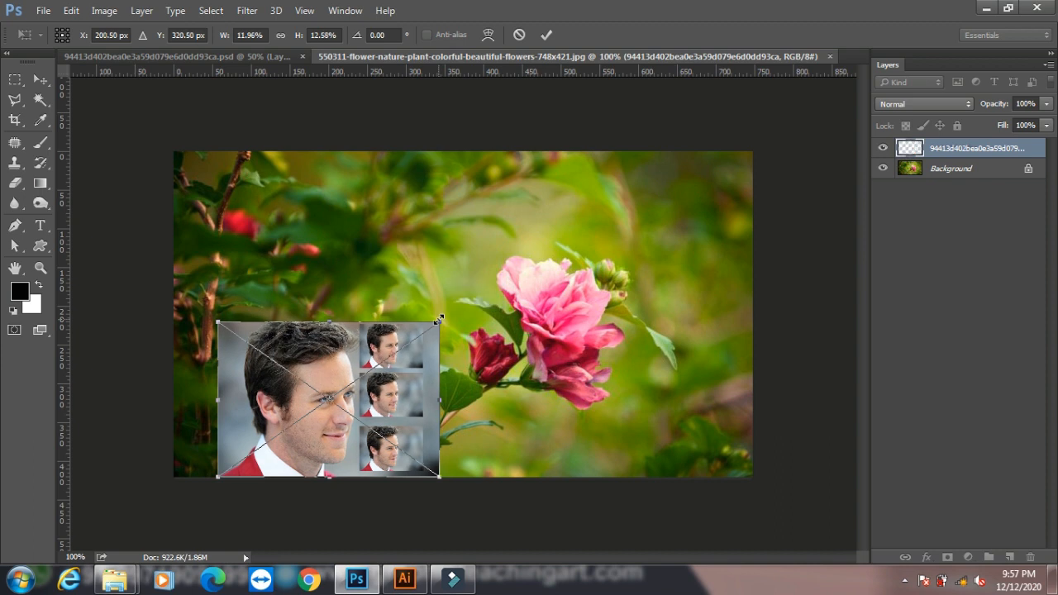
key(Return)
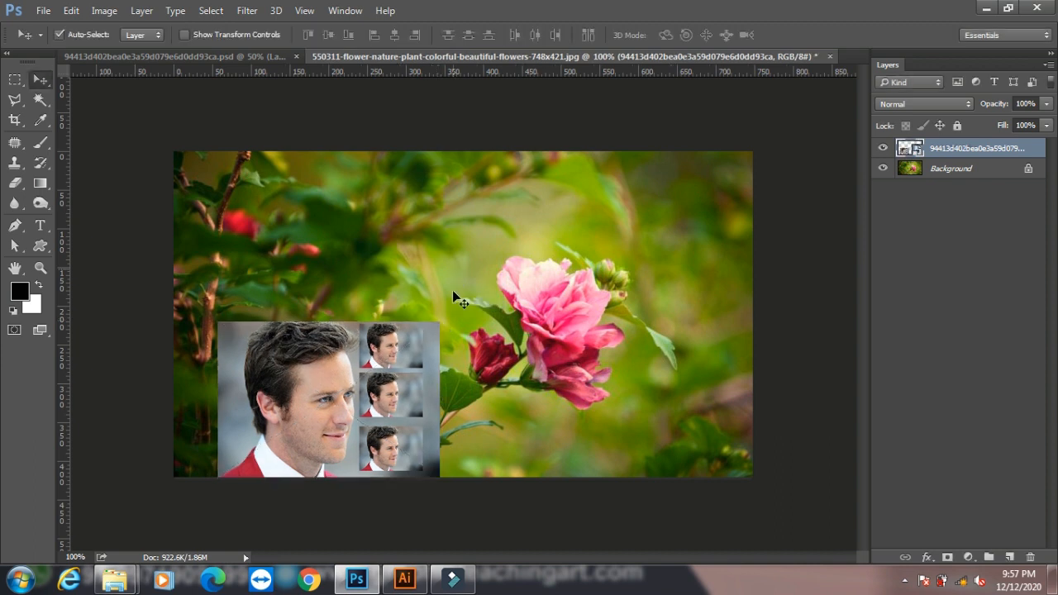
drag(370, 397, 345, 375)
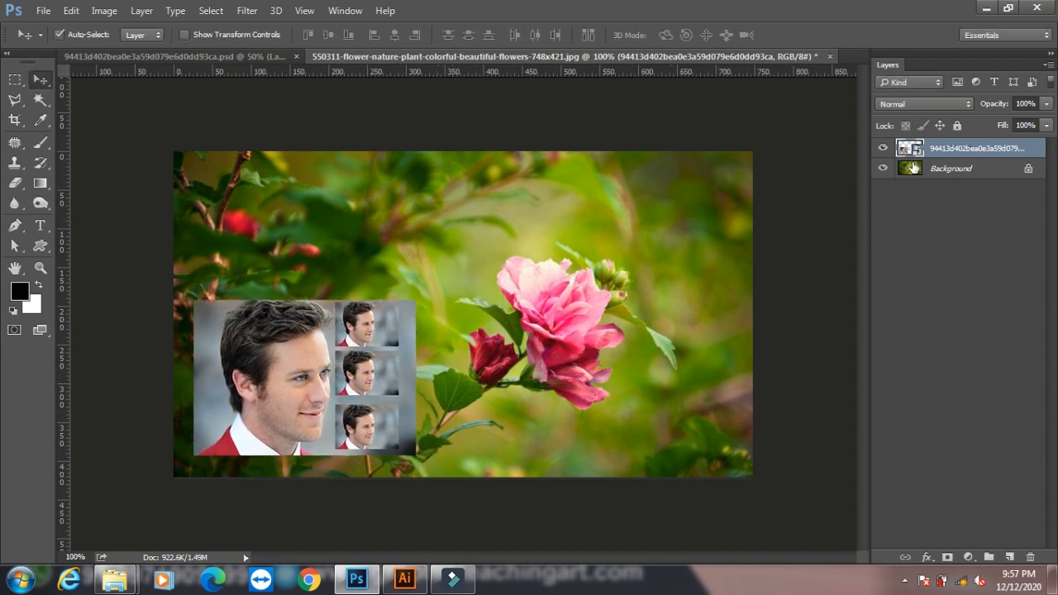
click(216, 56)
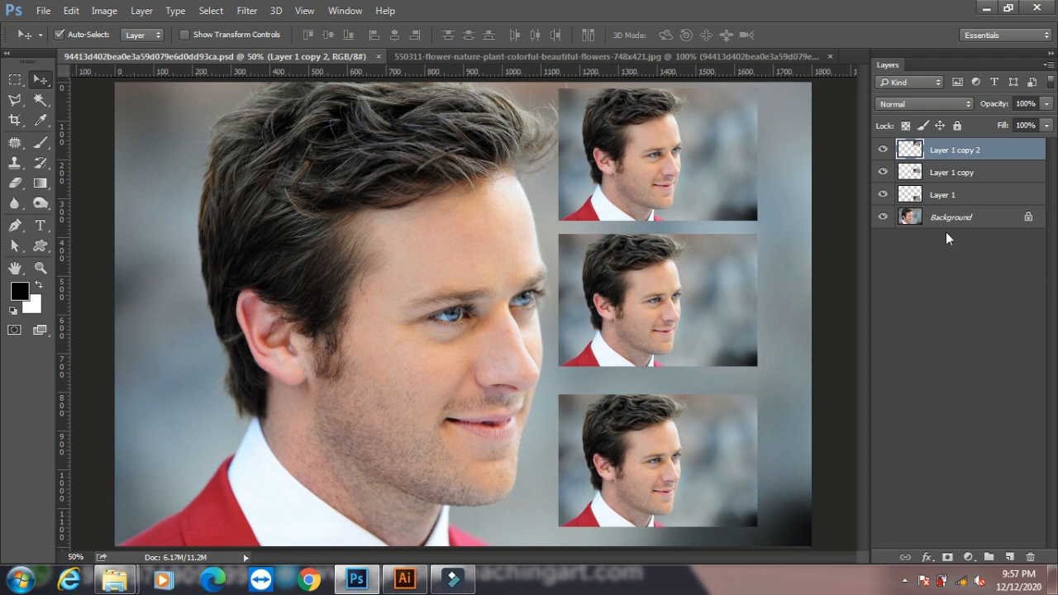
click(447, 56)
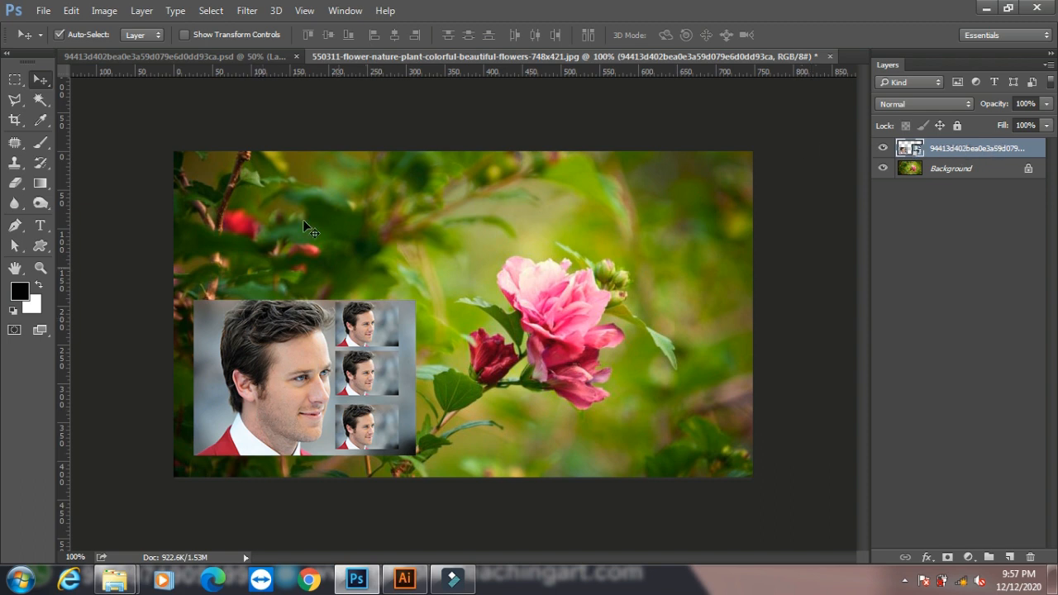
- Place the same portrait PSD from the Desktop into the flower photo as a linked object
click(43, 10)
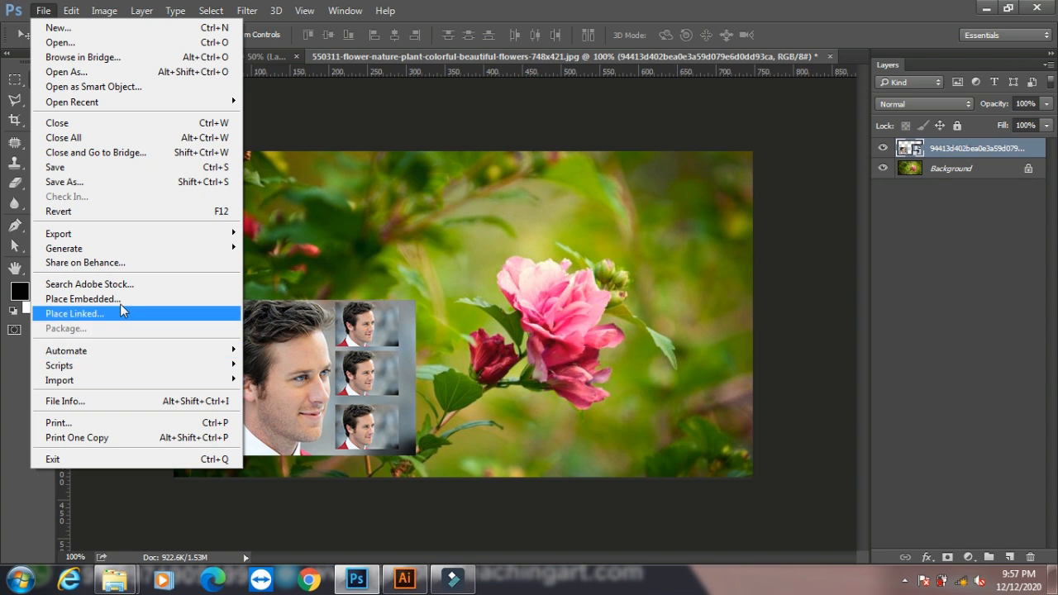
click(110, 315)
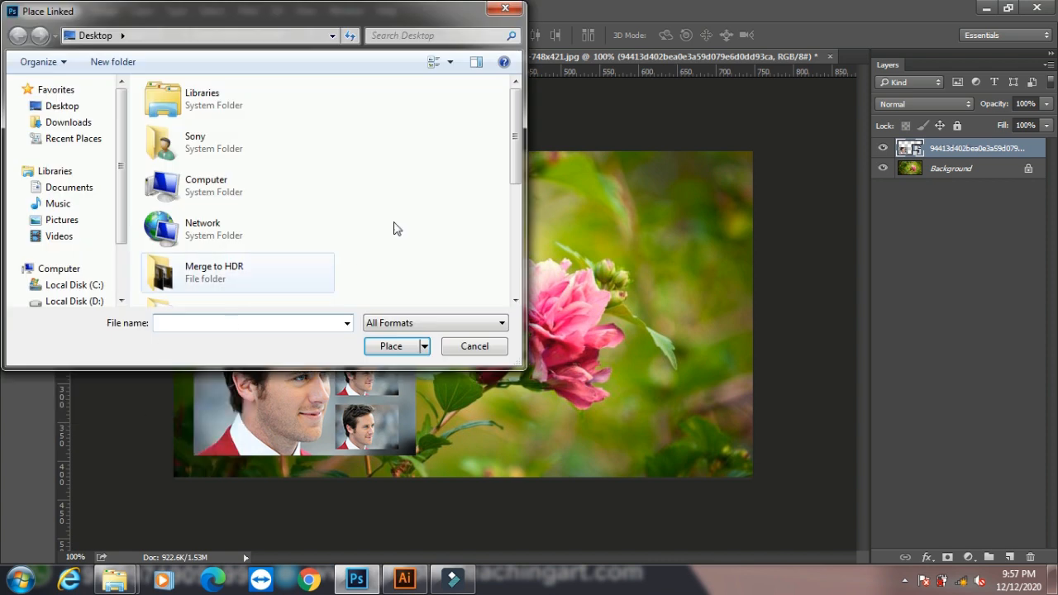
scroll(433, 207, down, 5)
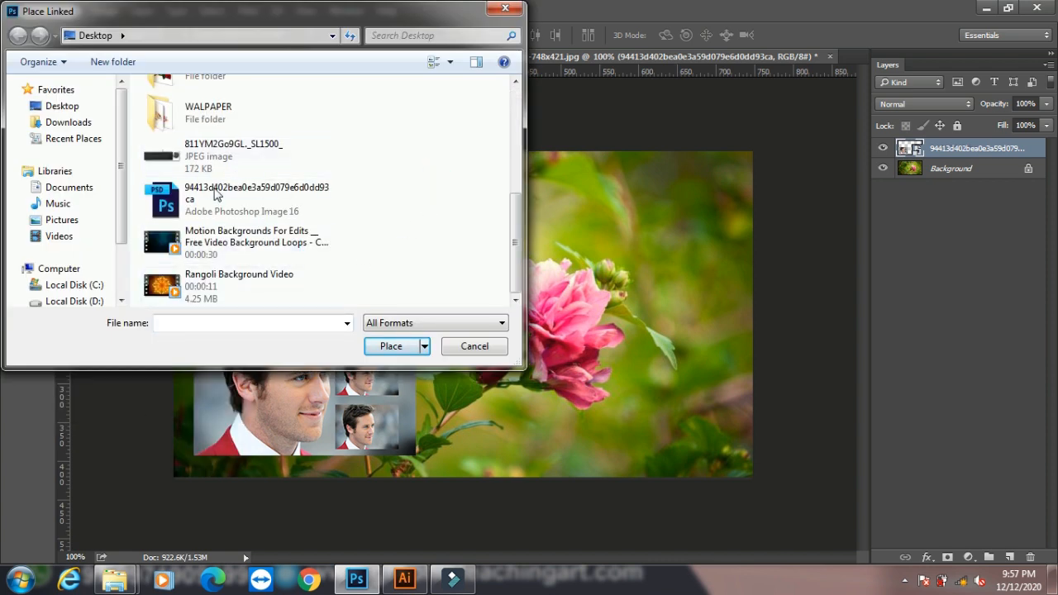
click(248, 198)
click(389, 345)
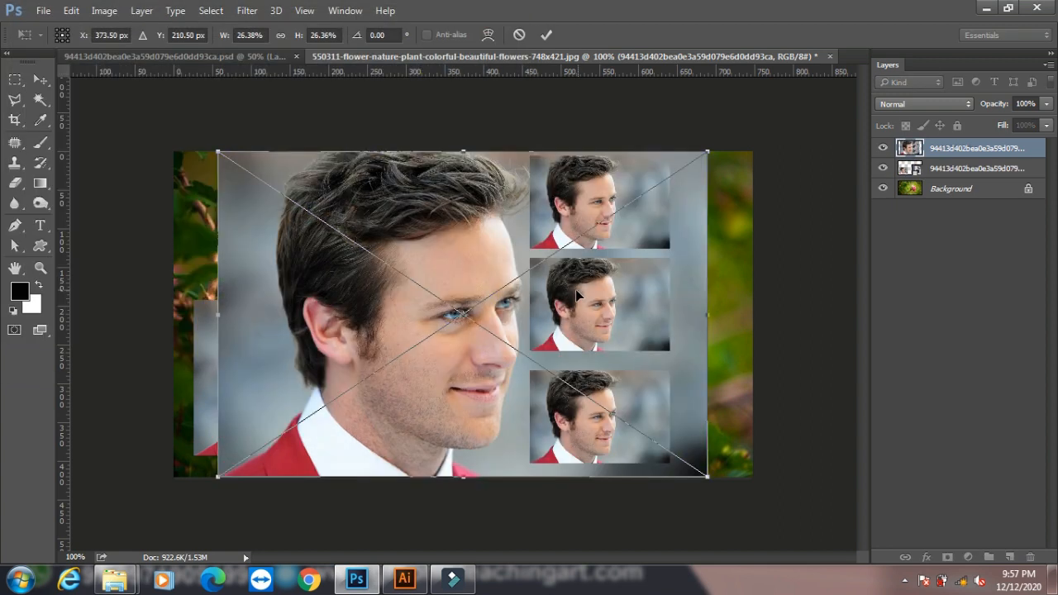
- Shrink the linked portrait to roughly the embedded copy's size and position it over the pink flower
drag(704, 153, 462, 328)
drag(400, 384, 671, 298)
key(Return)
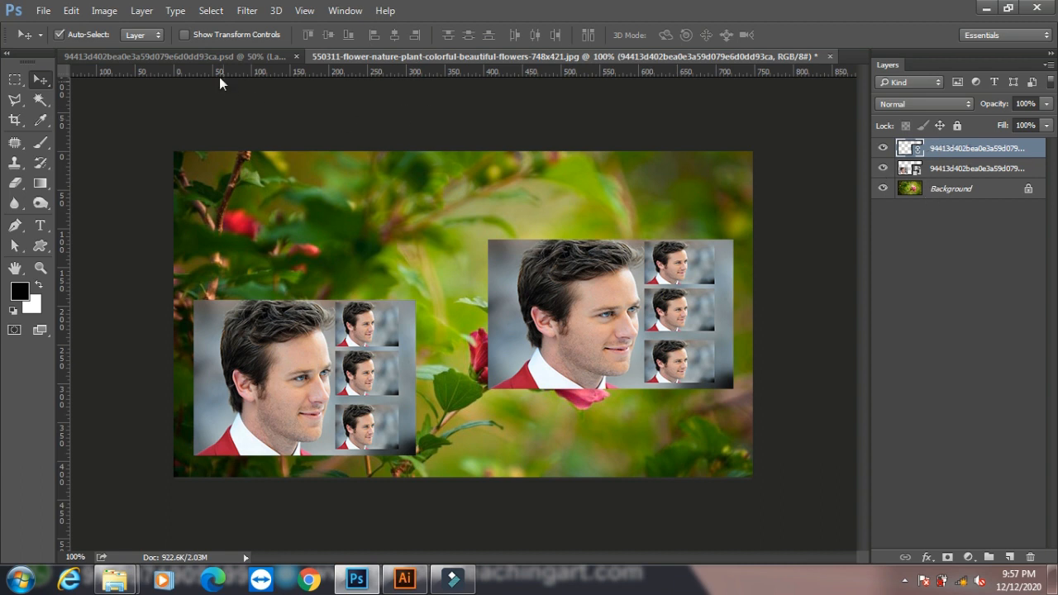
- Open the source PSD of the linked portrait layer from the flower photo for editing
click(265, 56)
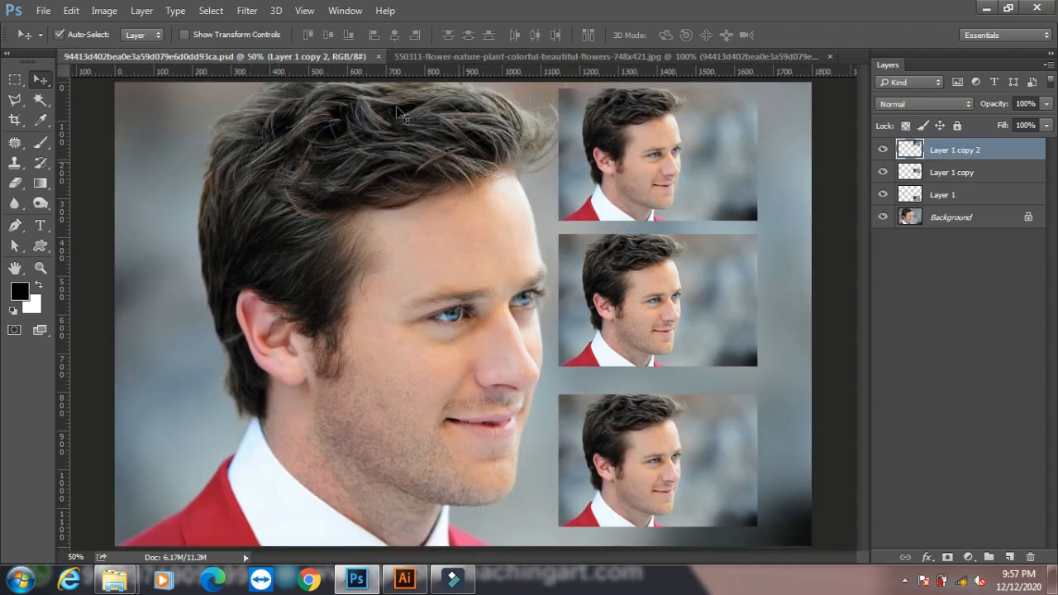
click(456, 56)
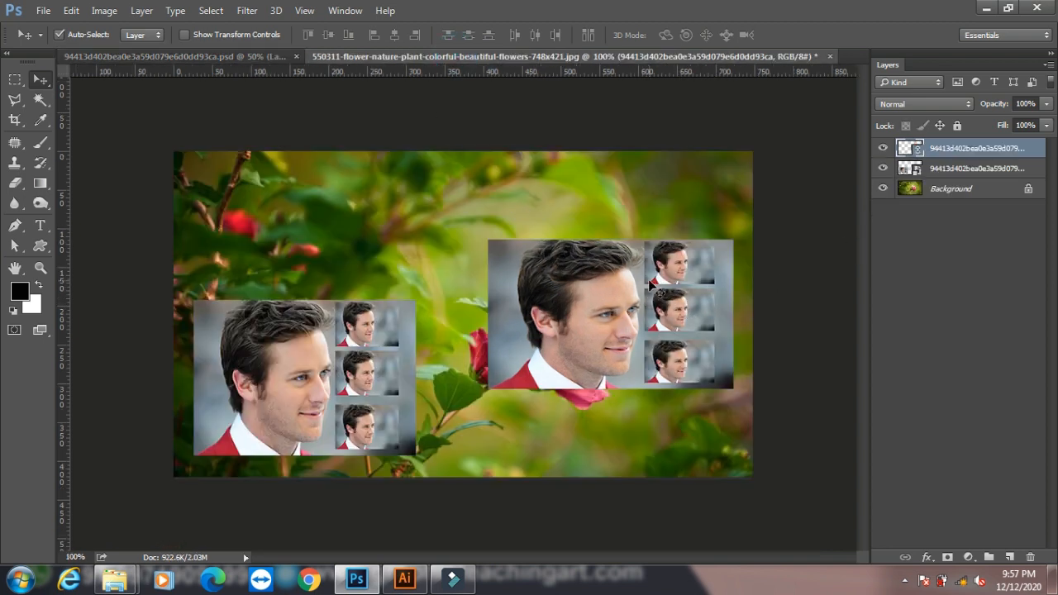
double_click(914, 153)
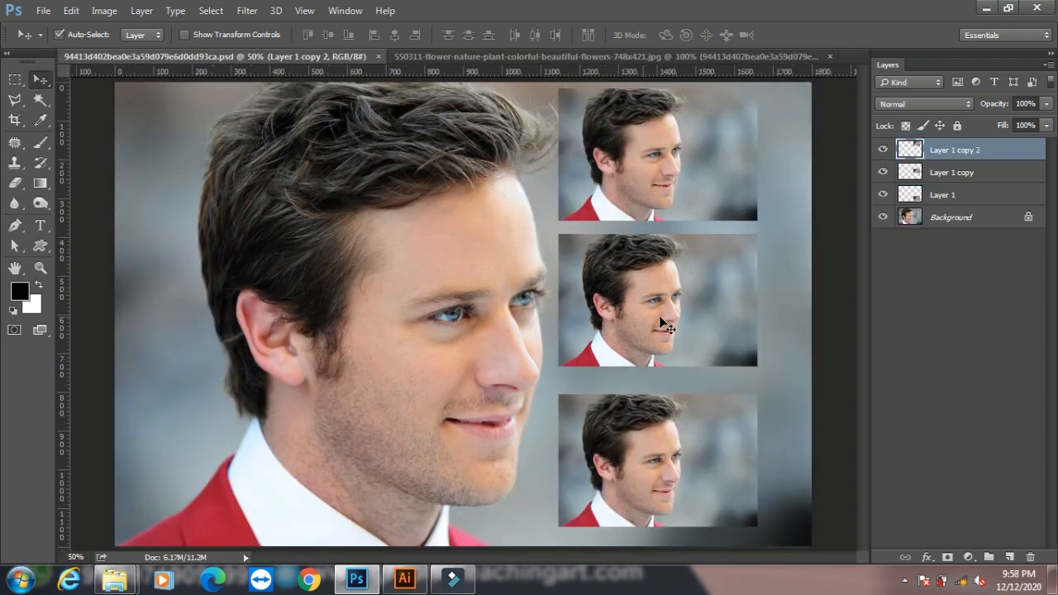
- Shift the hue of the middle small portrait, Layer 1 copy, to +103 with Hue/Saturation
click(686, 291)
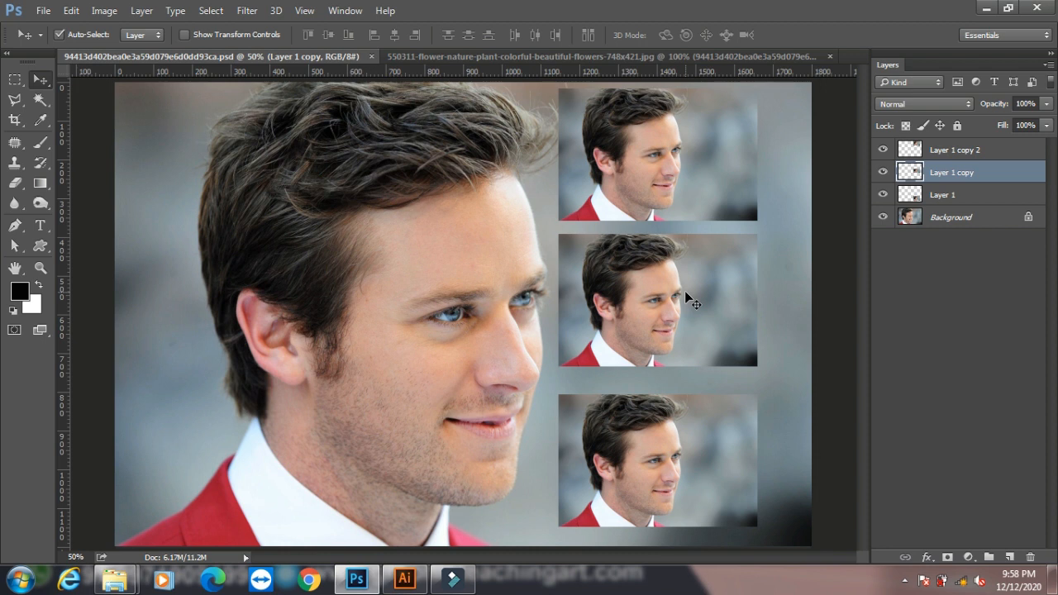
key(ctrl+u)
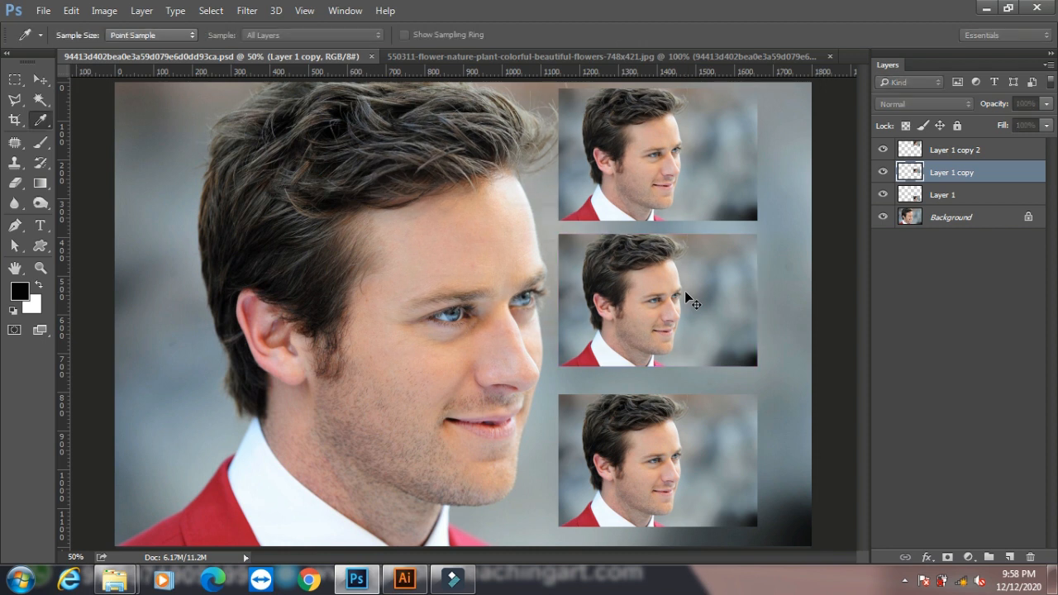
drag(494, 210, 547, 211)
drag(548, 104, 361, 105)
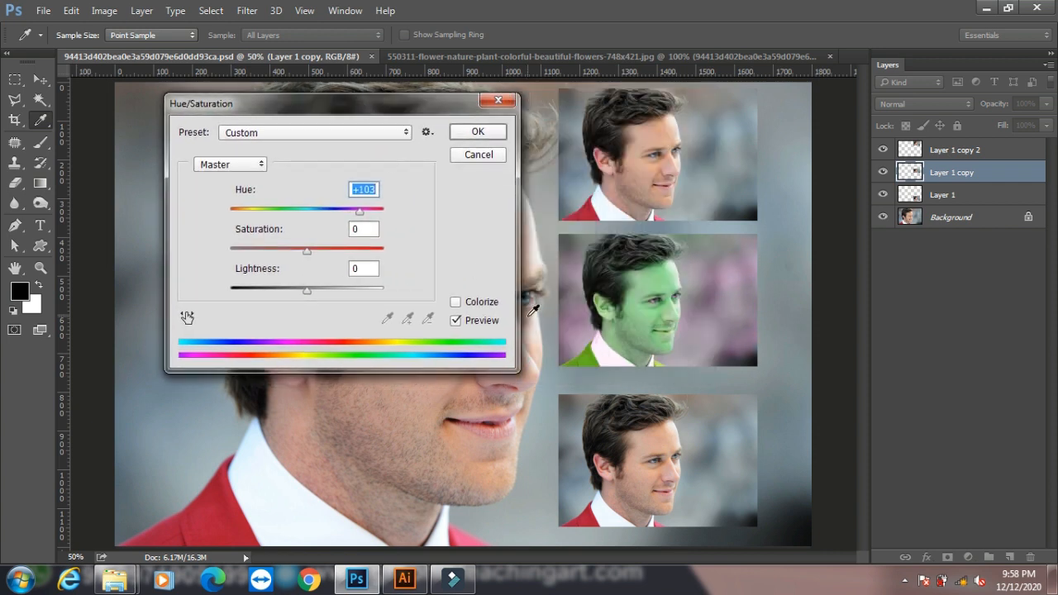
click(479, 131)
key(v)
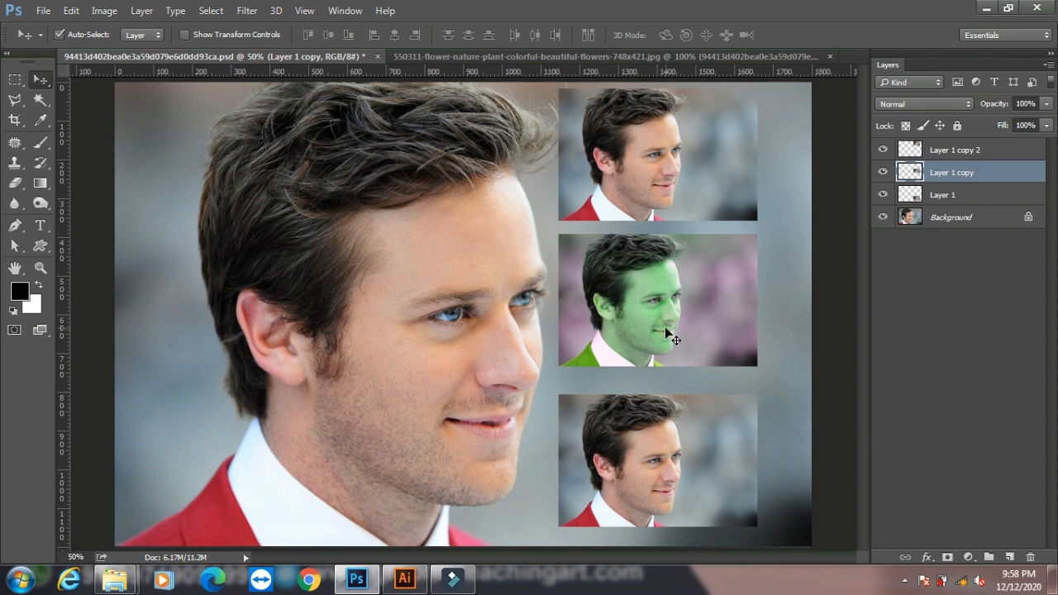
- Save the recoloured portrait PSD, check the linked copy in the flower photo, and close the PSD
key(ctrl+s)
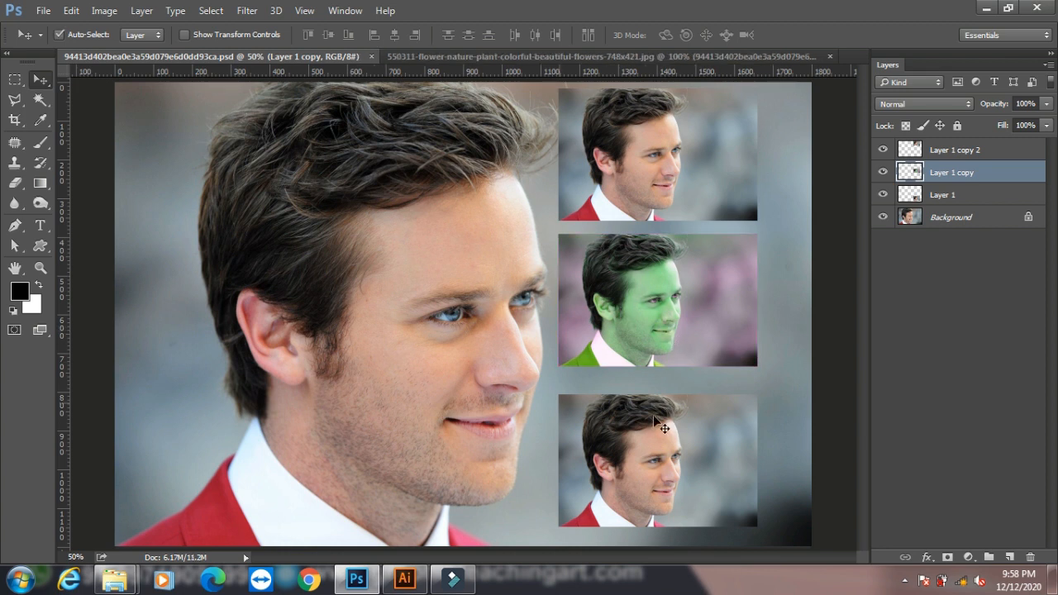
click(465, 54)
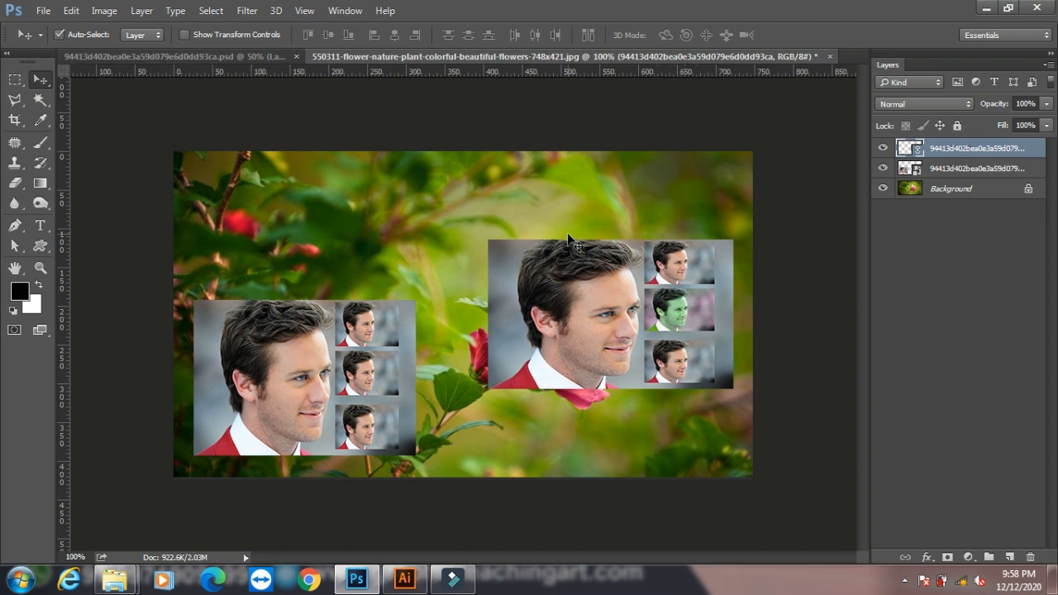
click(297, 56)
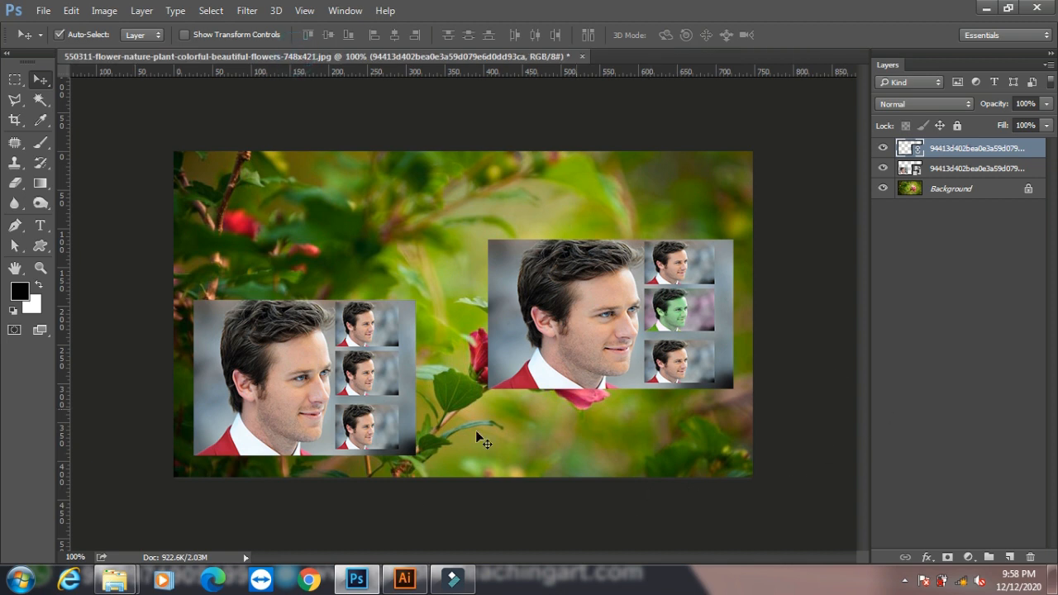
- Open the embedded portrait's contents and shift the hue of the lowest small portrait, Layer 1, to about +88
click(953, 171)
double_click(918, 170)
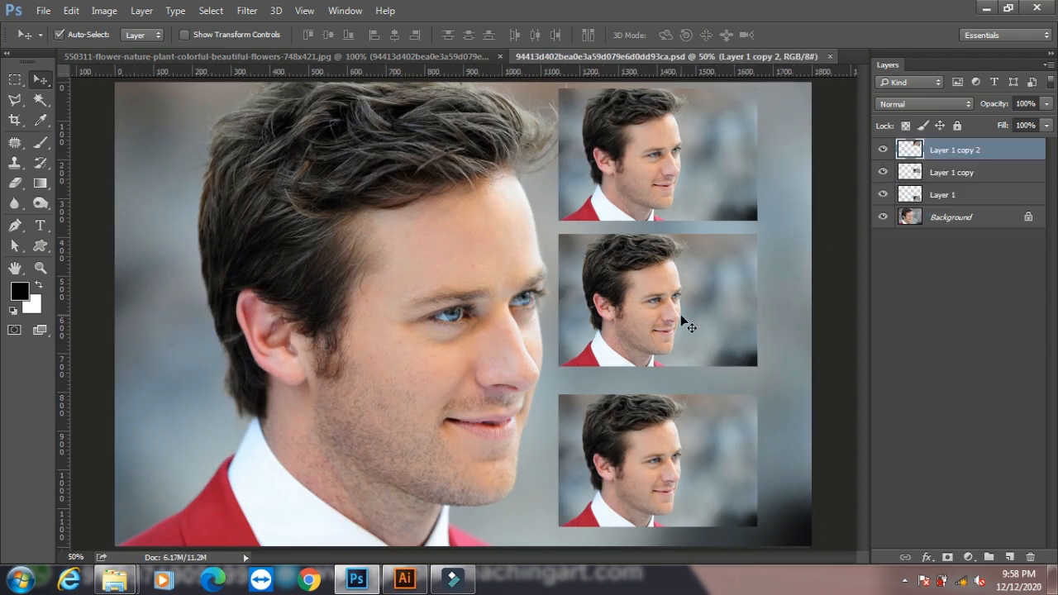
click(674, 461)
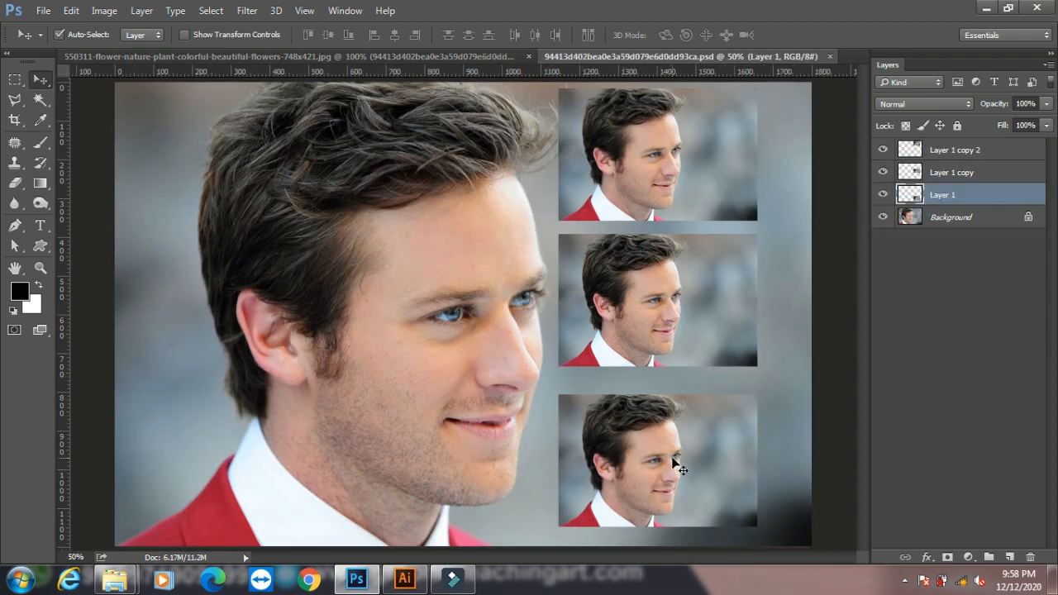
key(ctrl+u)
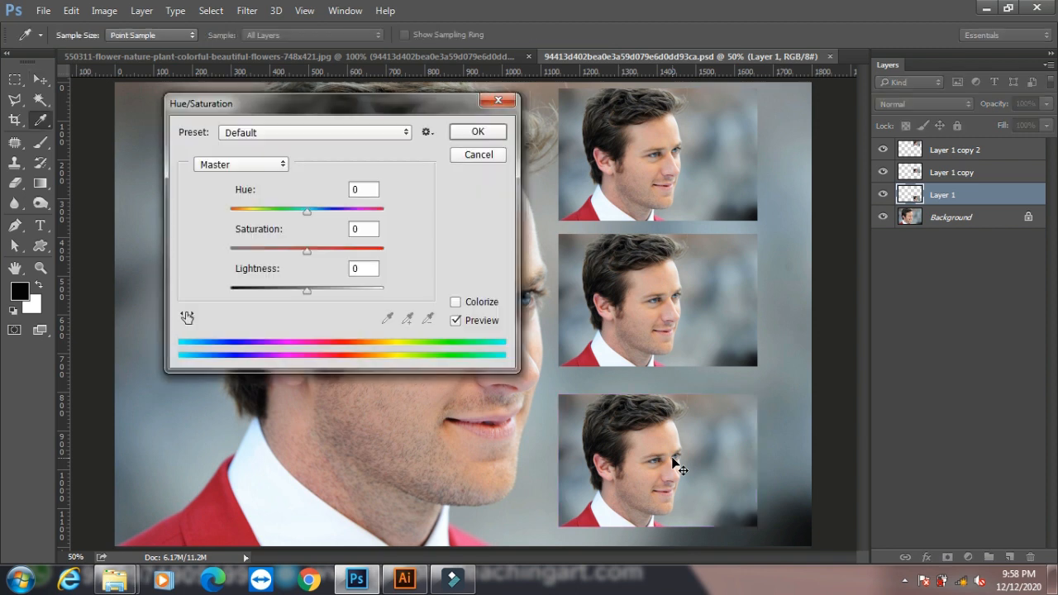
drag(301, 212, 356, 211)
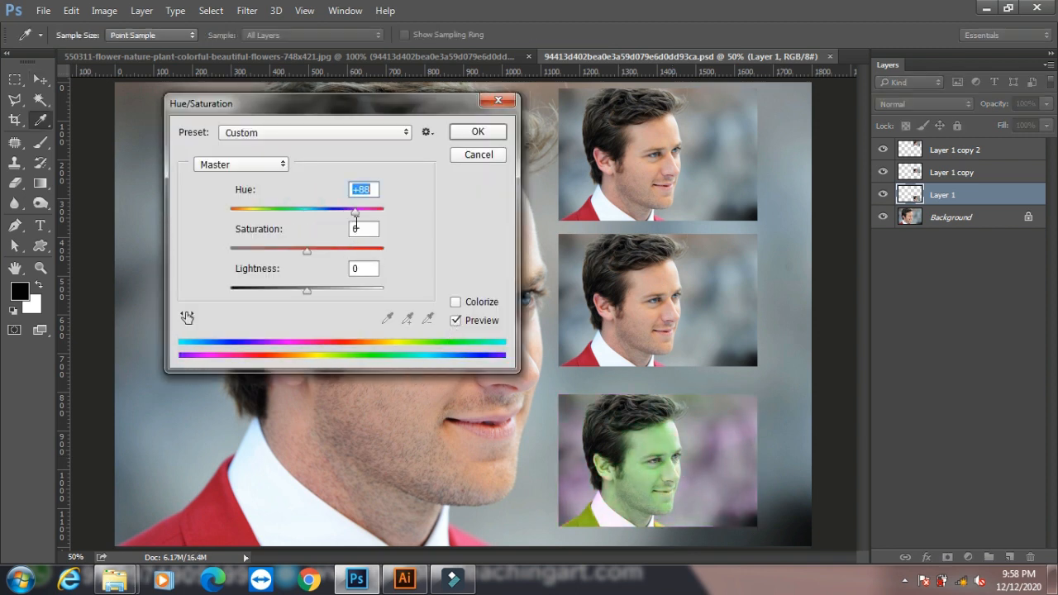
click(494, 125)
- Save the embedded portrait's edited contents and return to the flower photo
key(ctrl)
key(ctrl+s)
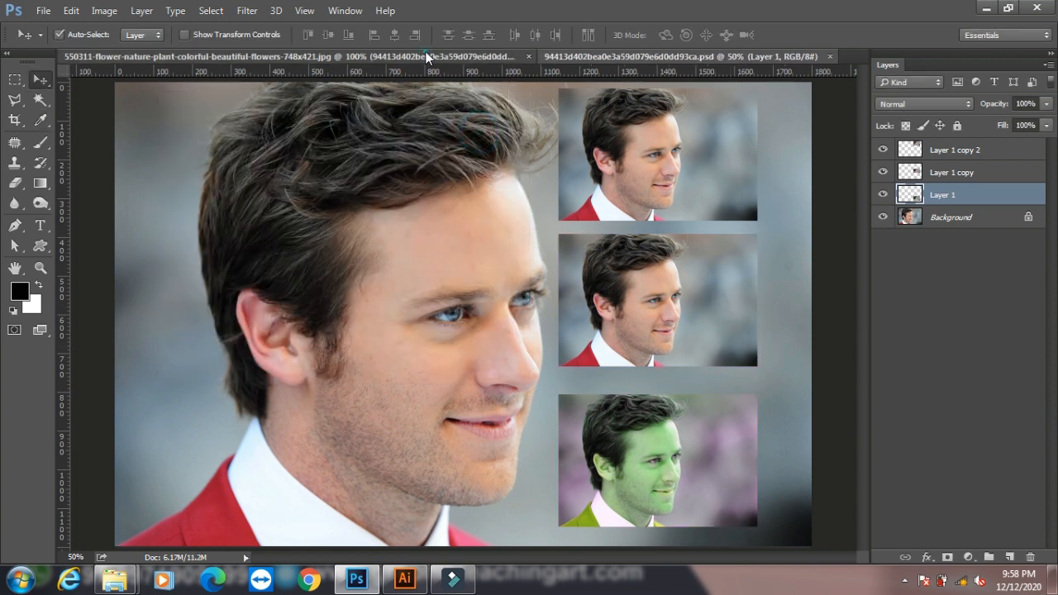
click(448, 62)
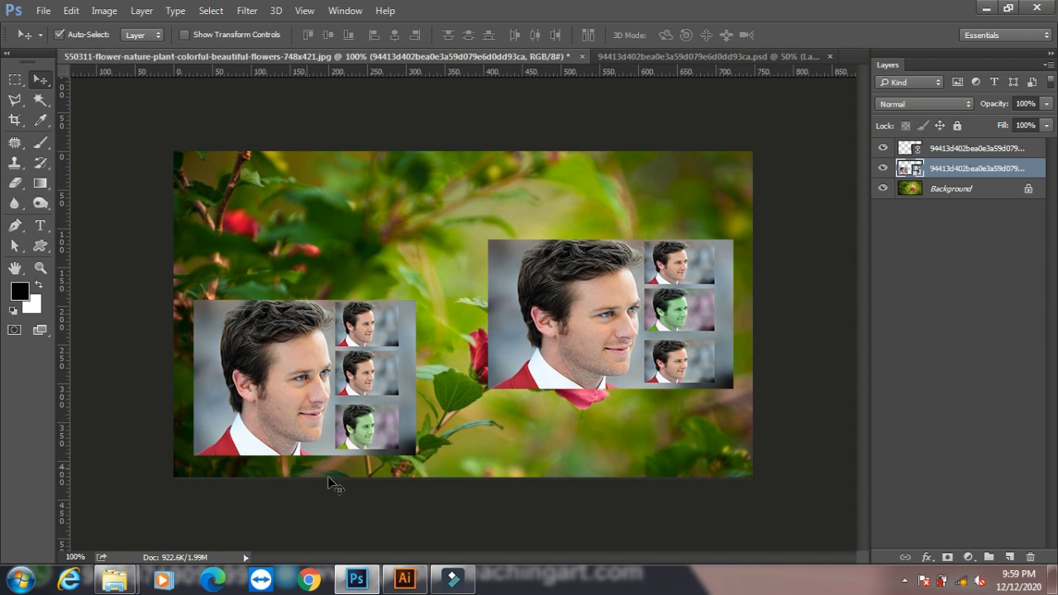
click(43, 10)
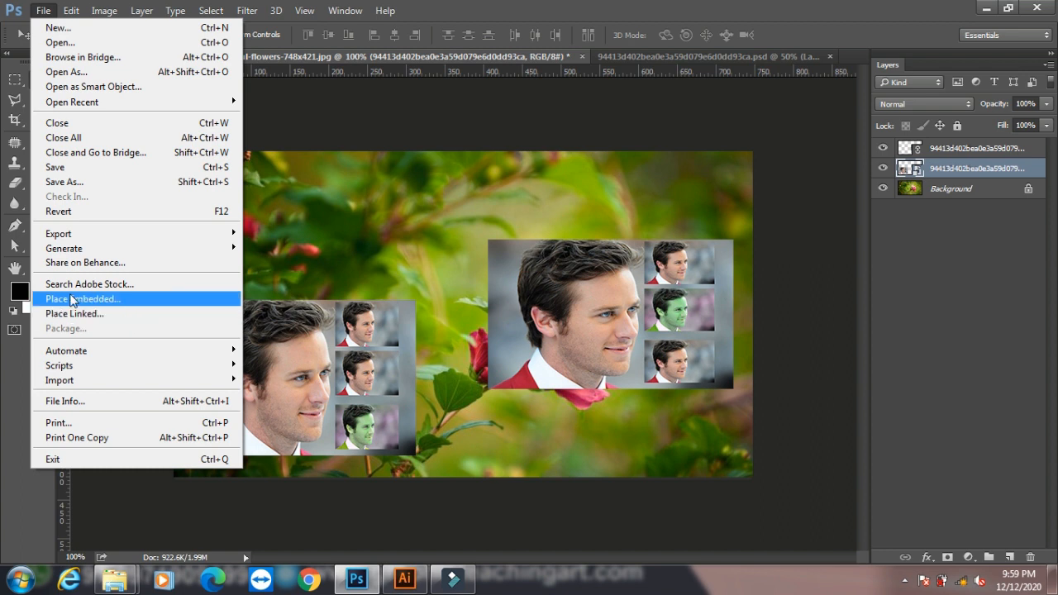
click(278, 108)
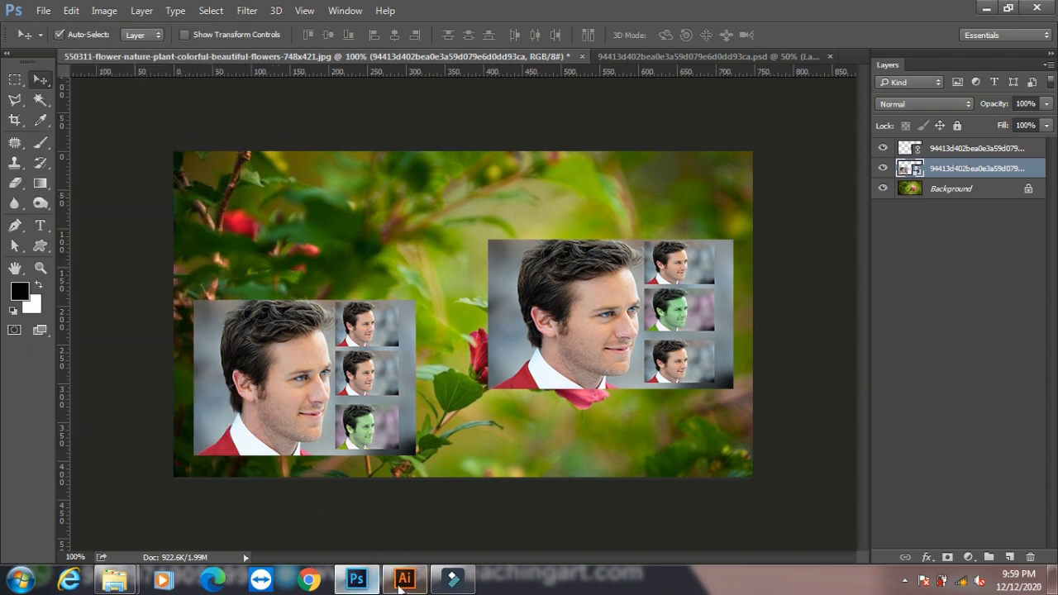
- Switch to Illustrator and create a new blank document with the default settings
click(404, 579)
click(44, 11)
key(Escape)
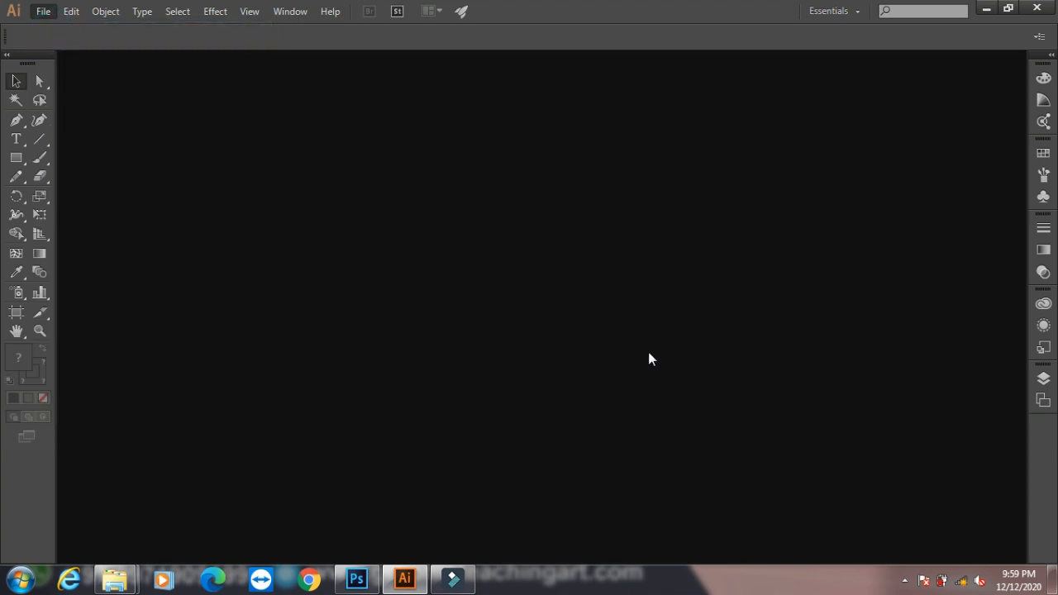
key(ctrl+n)
click(620, 428)
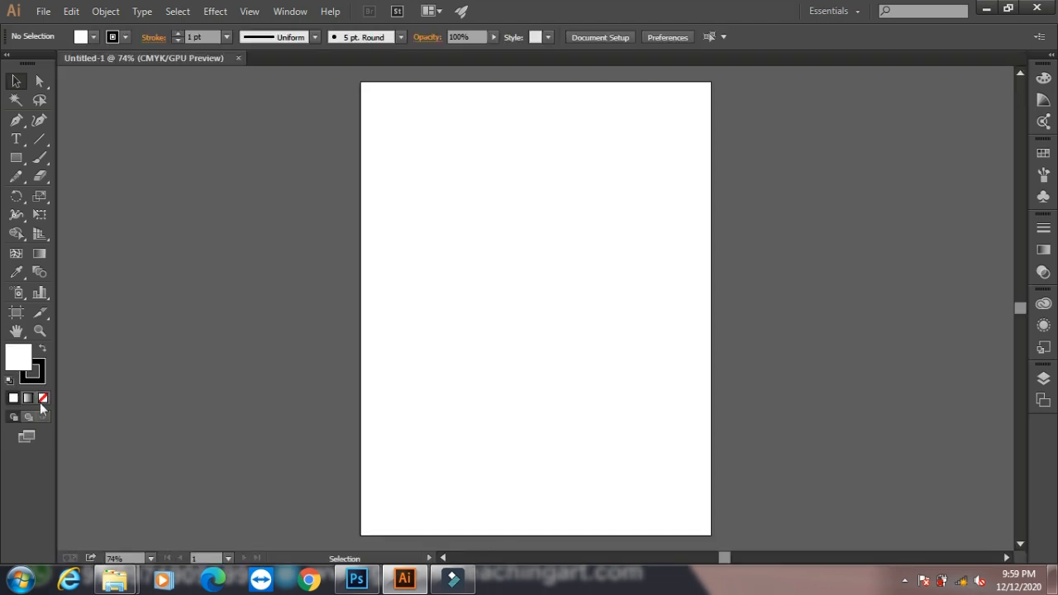
- Set the fill to none and the stroke colour to orange
click(43, 399)
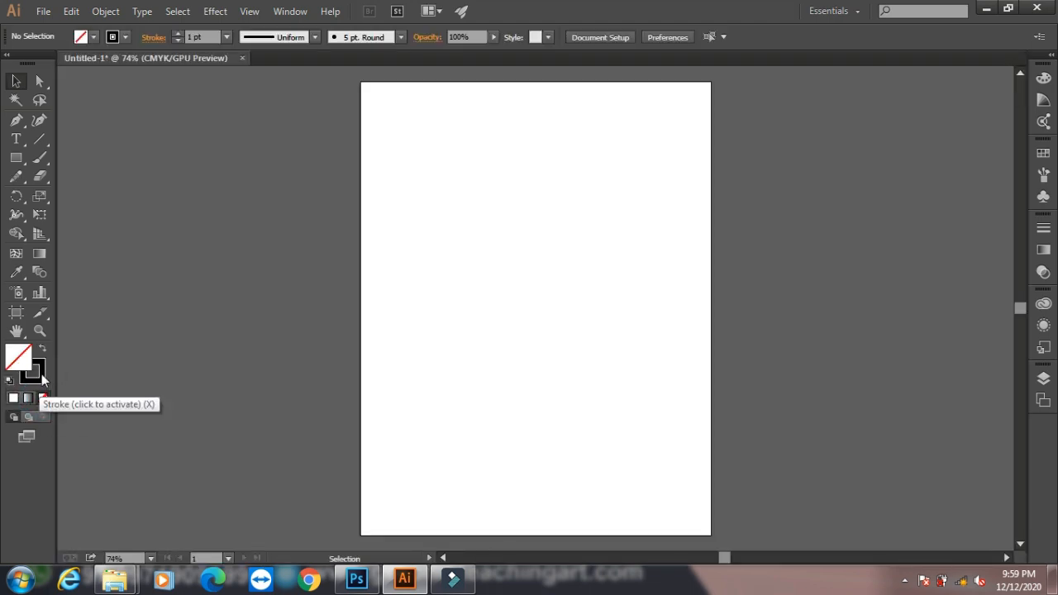
click(33, 372)
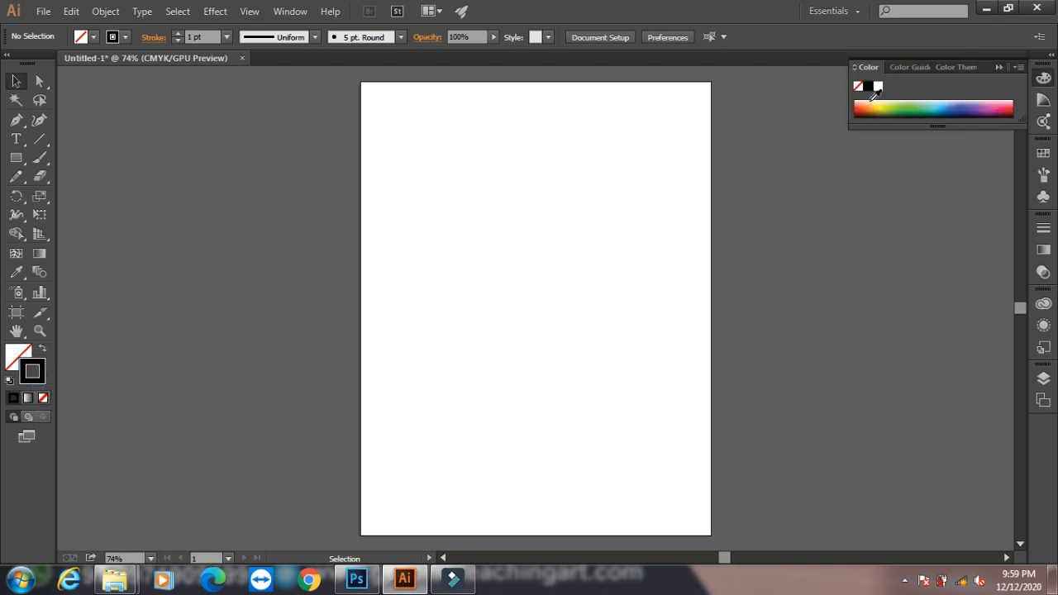
click(874, 102)
- Draw an open, S-curved vase profile down the middle of the artboard with the Pen tool, ending in a short horizontal base
click(16, 120)
click(498, 191)
drag(552, 284, 503, 324)
click(521, 373)
drag(535, 394, 546, 395)
drag(486, 461, 440, 469)
click(456, 462)
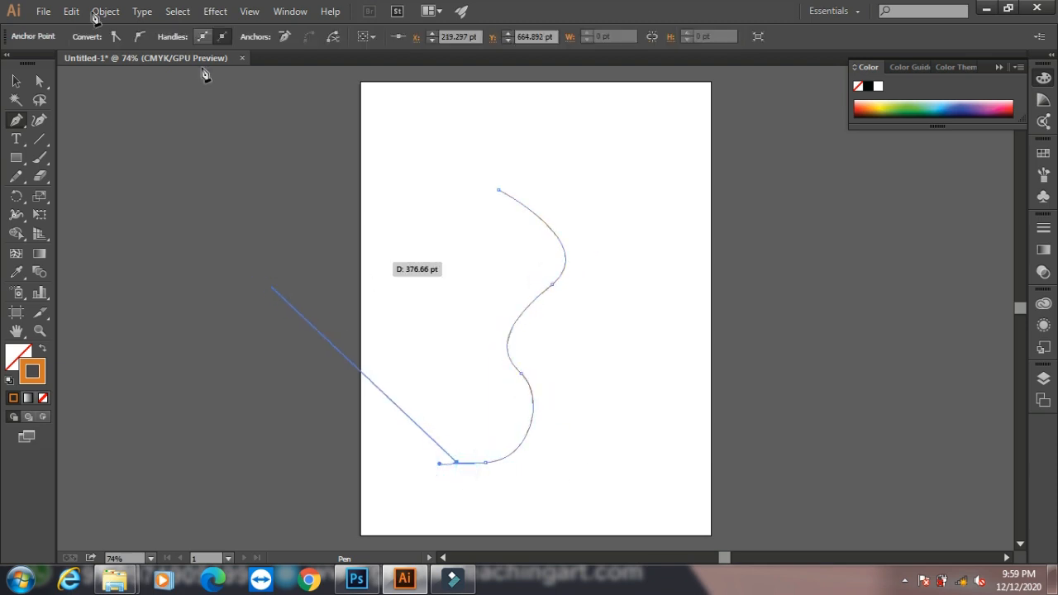
click(12, 78)
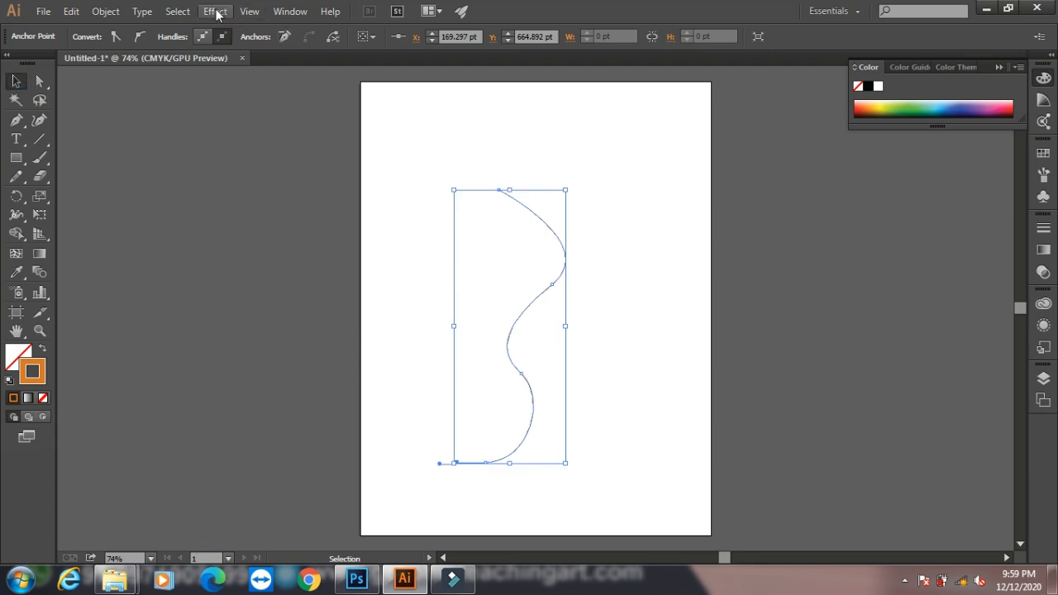
- Apply a 360° 3D Revolve from the left edge to the profile and shift the resulting vase slightly right
click(215, 11)
mouse_move(306, 99)
click(410, 135)
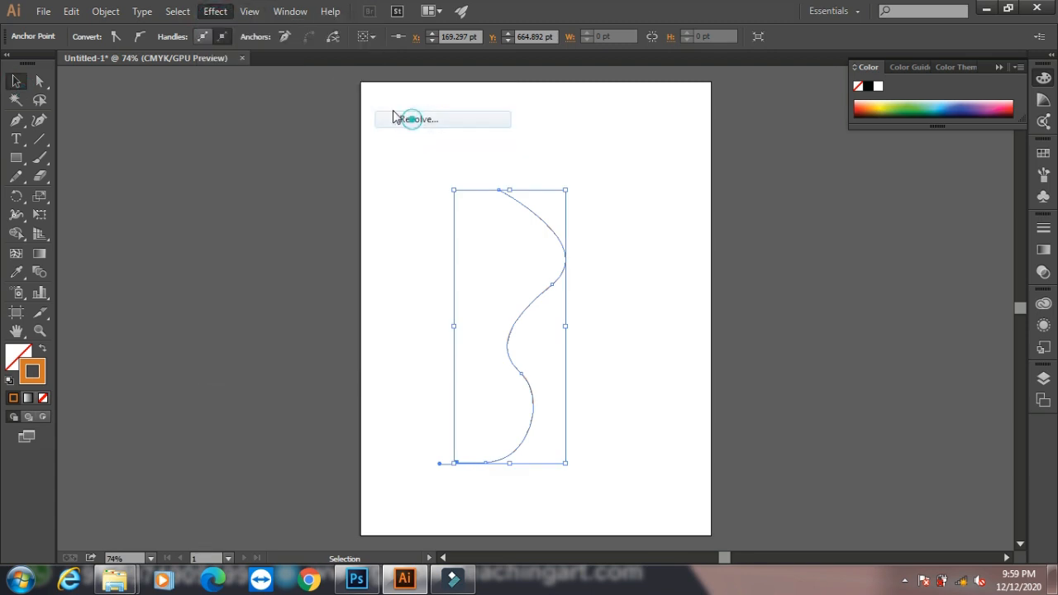
drag(563, 180, 867, 103)
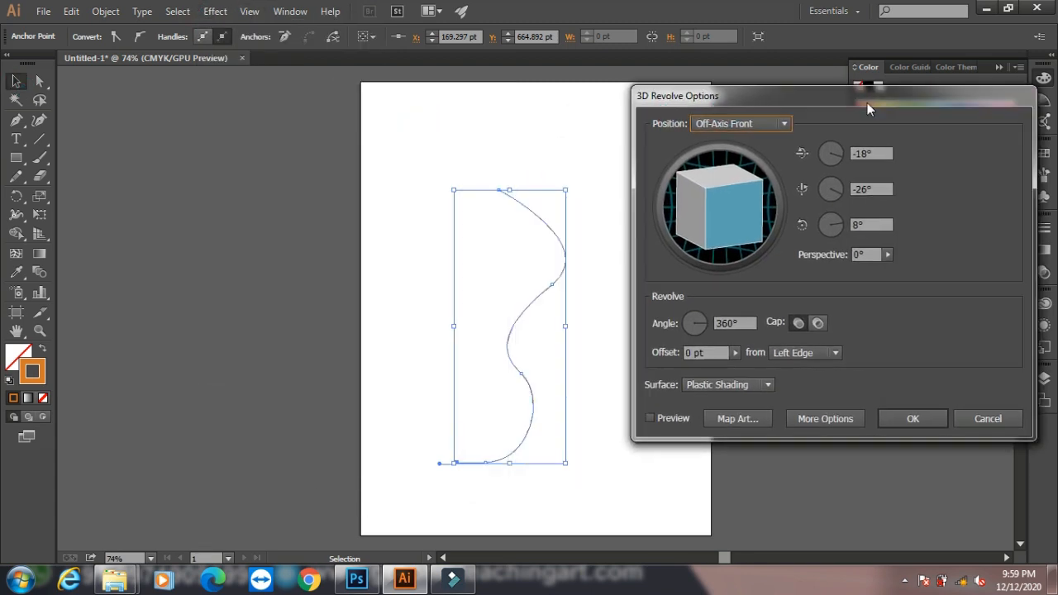
click(912, 423)
drag(524, 290, 565, 290)
- Save the vase artwork to the Desktop as an Illustrator EPS named pppp, accepting the default EPS options
click(42, 12)
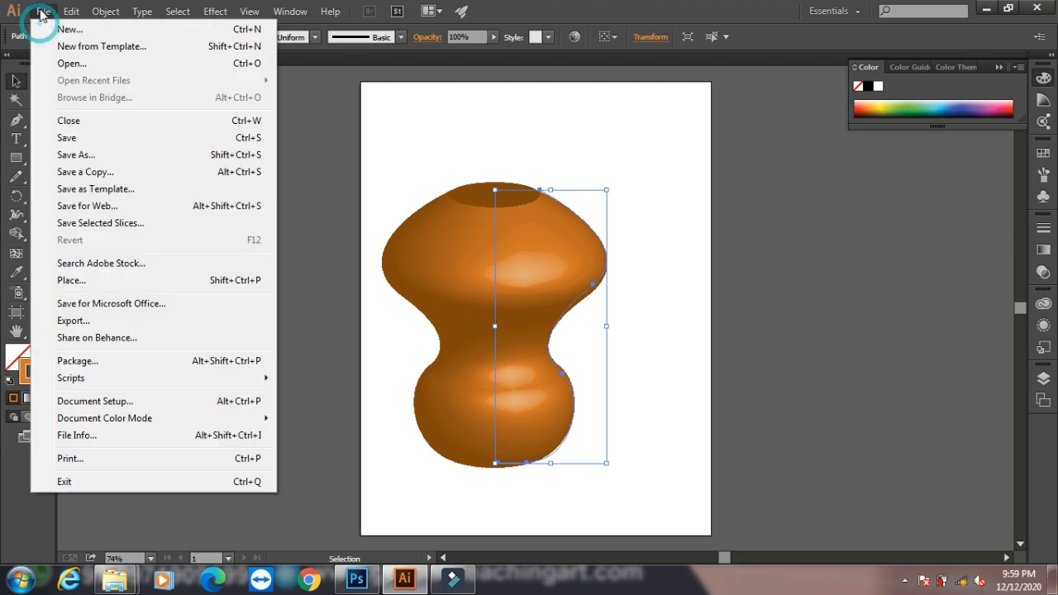
click(154, 159)
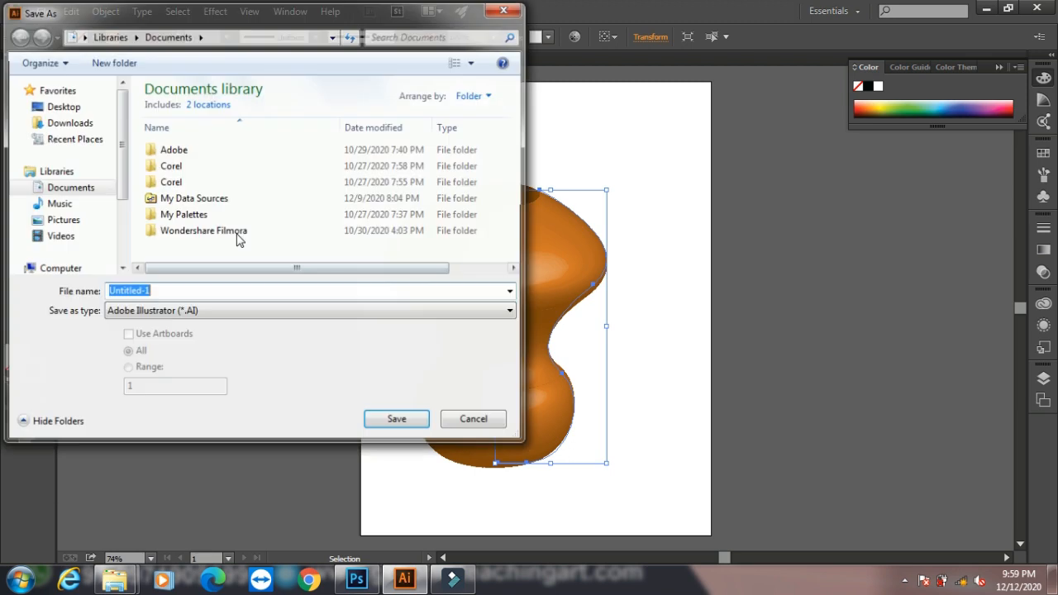
click(63, 108)
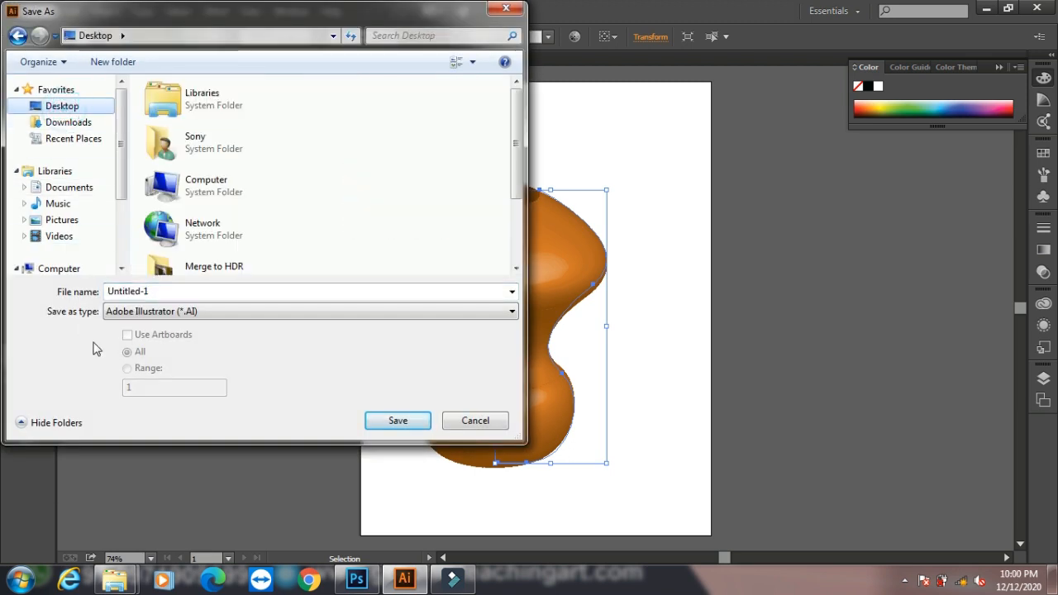
click(169, 314)
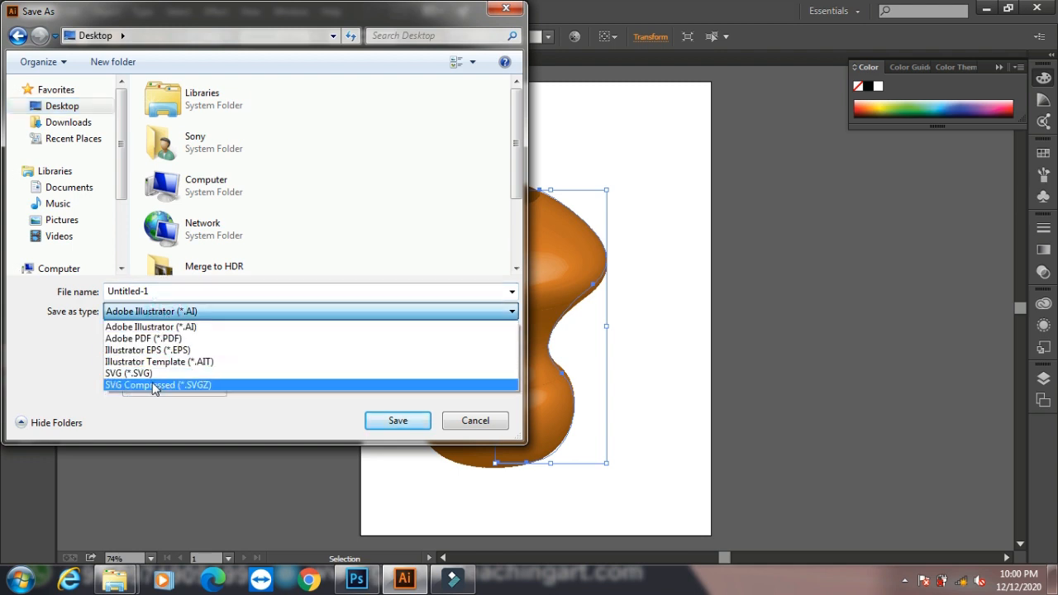
click(164, 350)
click(172, 288)
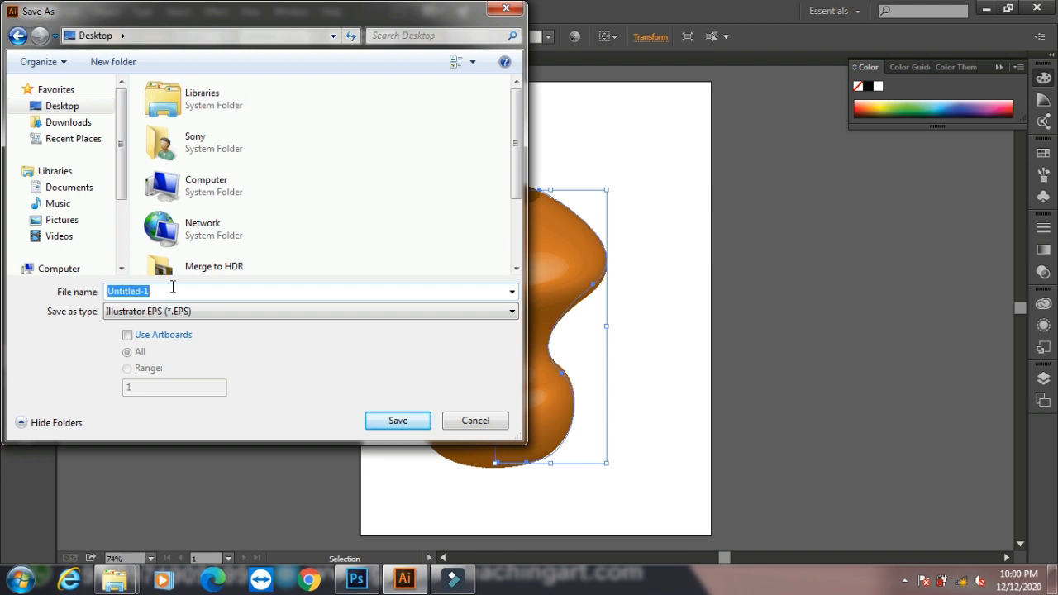
text(pppp)
click(398, 421)
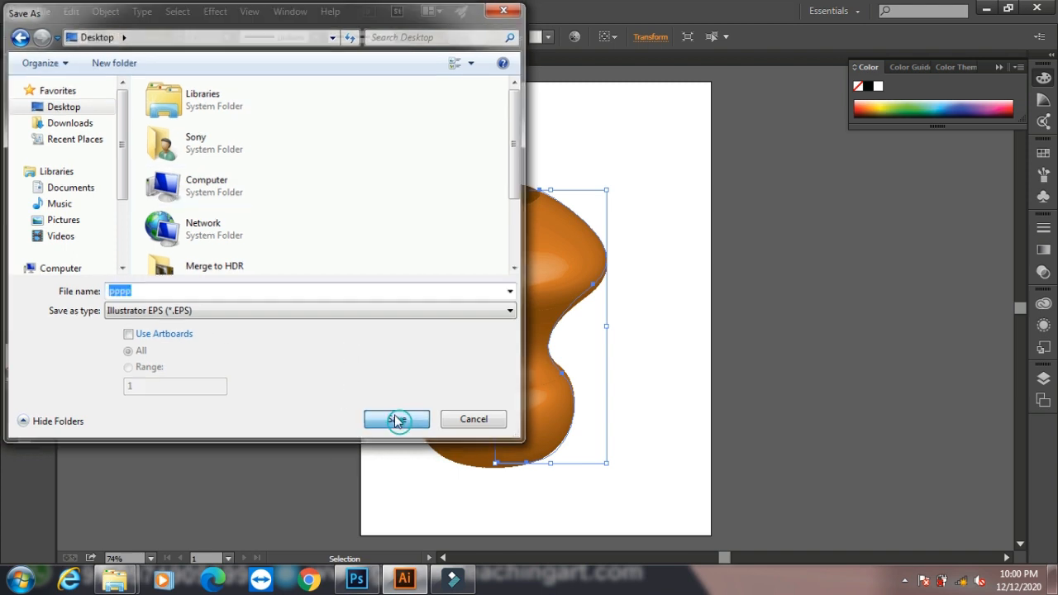
click(584, 500)
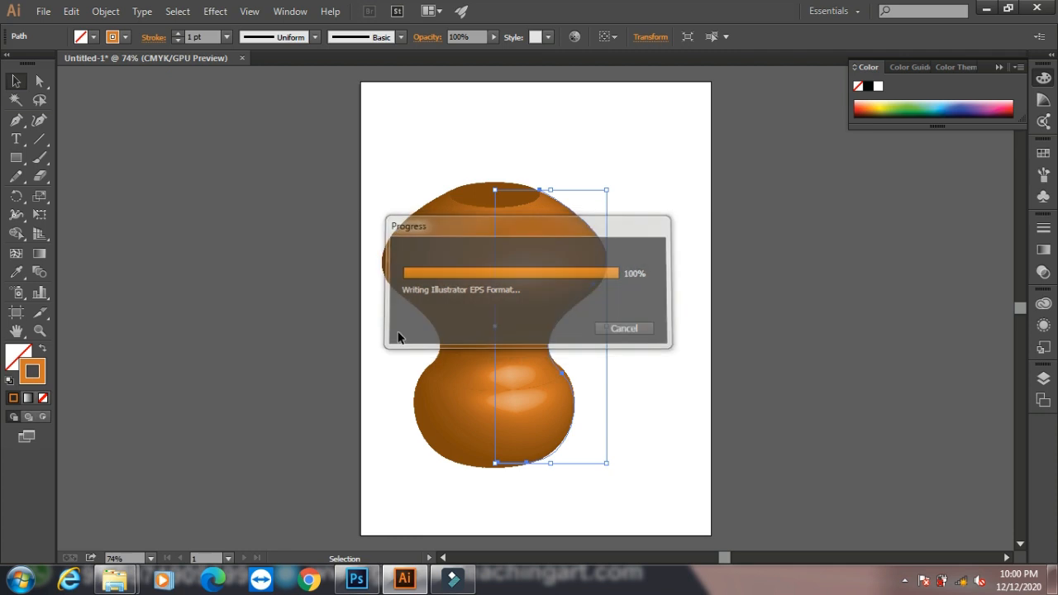
- Close the Illustrator document, switch to Photoshop and place pppp from the Desktop as embedded in the flower photo, about 60 px left of centre
click(237, 60)
click(357, 579)
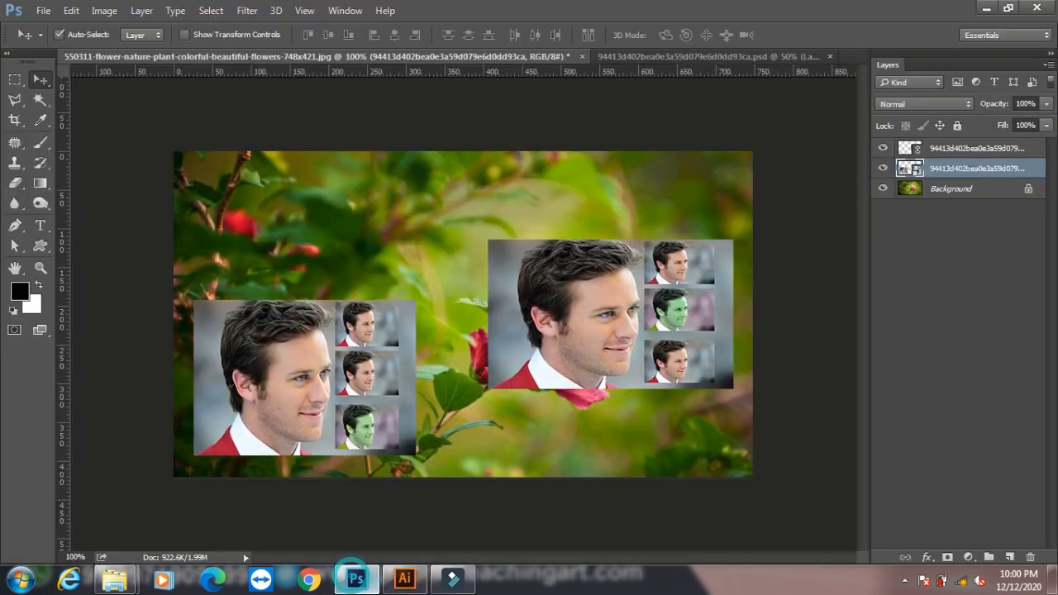
click(44, 10)
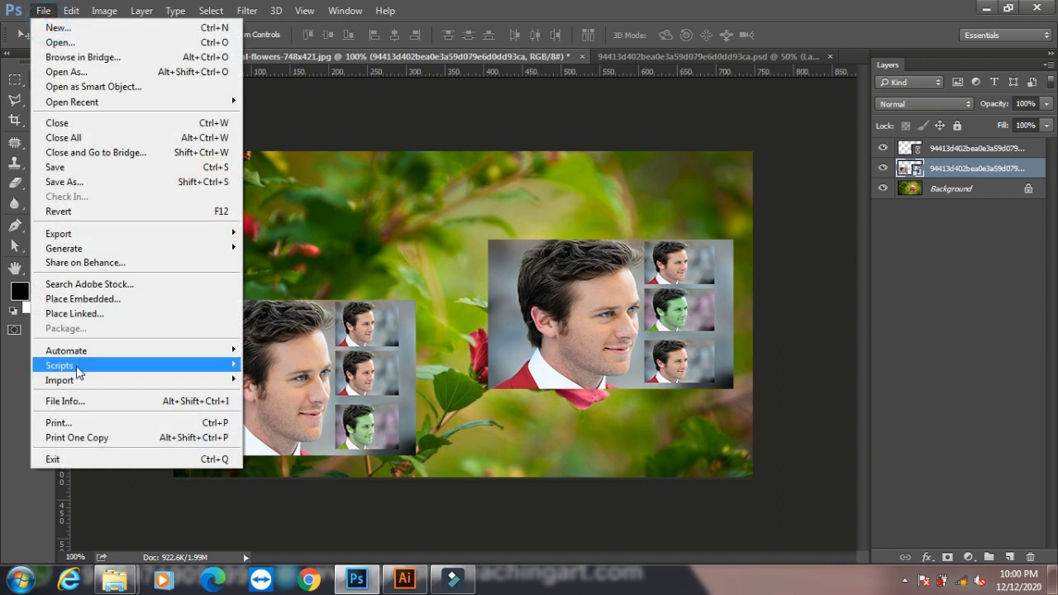
click(118, 302)
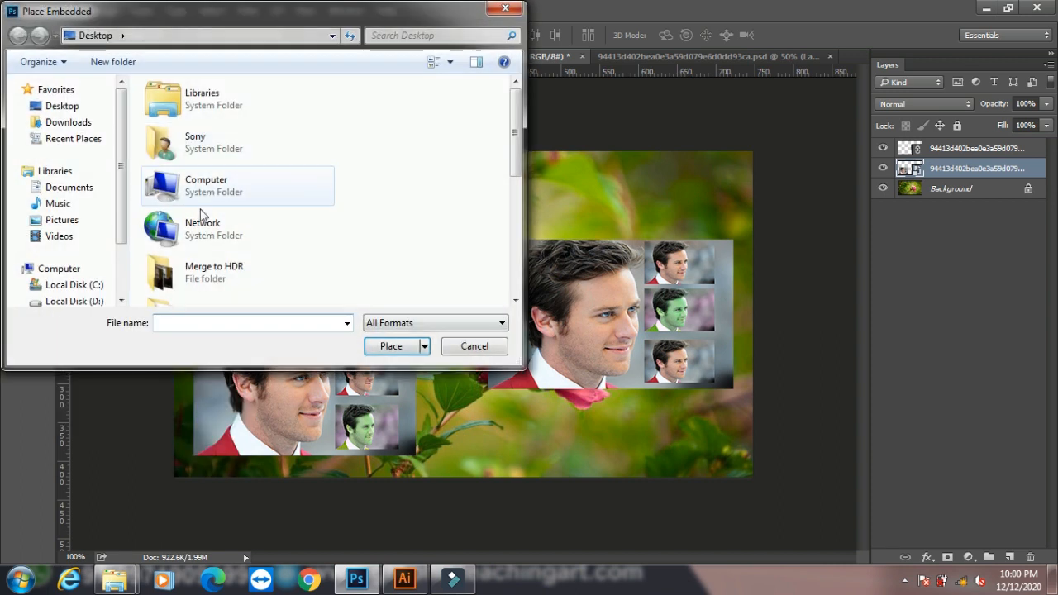
click(472, 166)
scroll(455, 191, down, 5)
scroll(445, 206, down, 1)
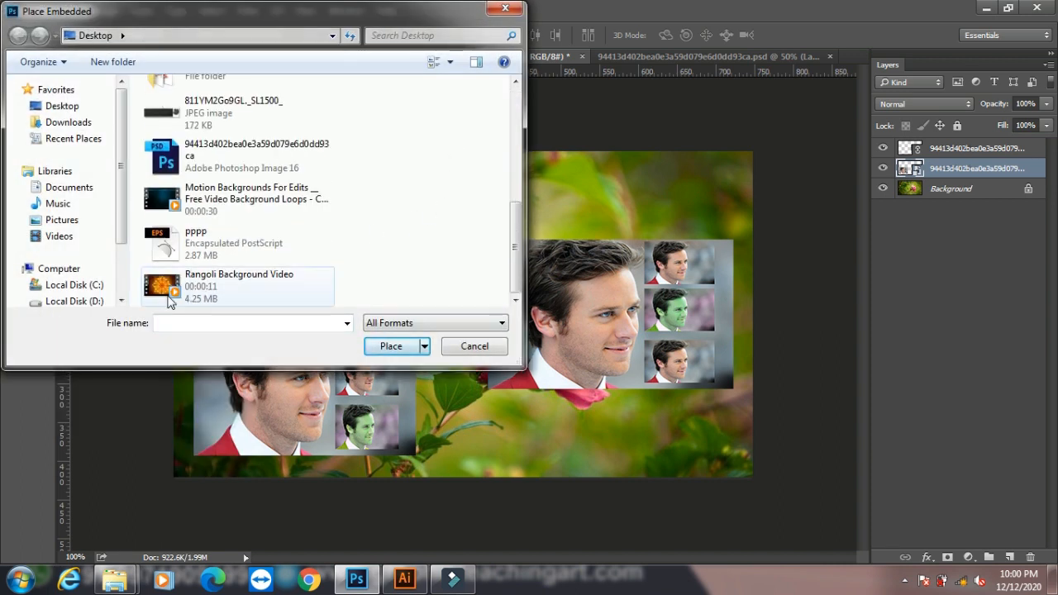
click(211, 248)
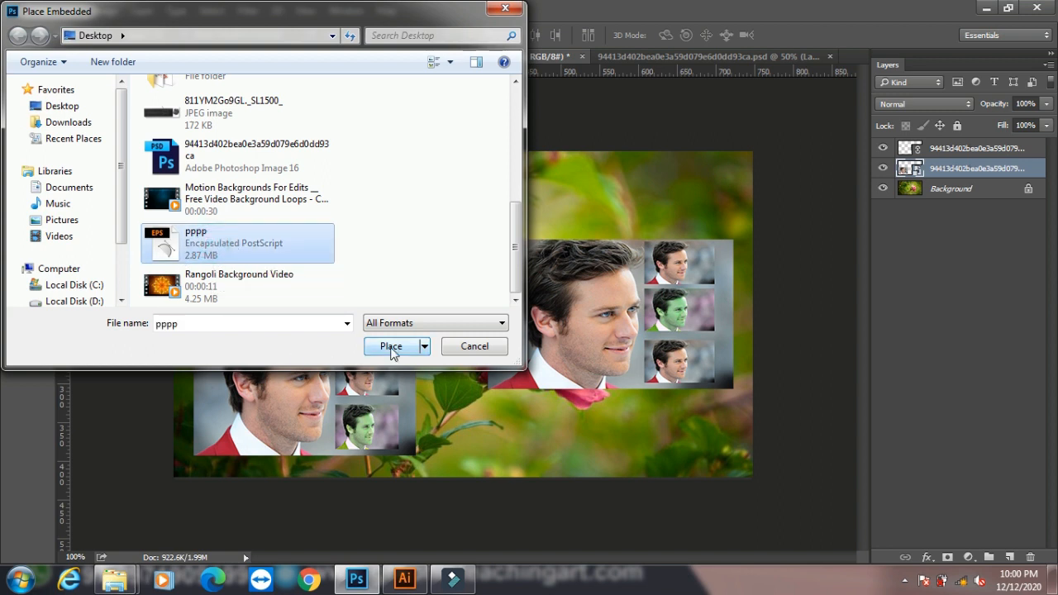
click(391, 346)
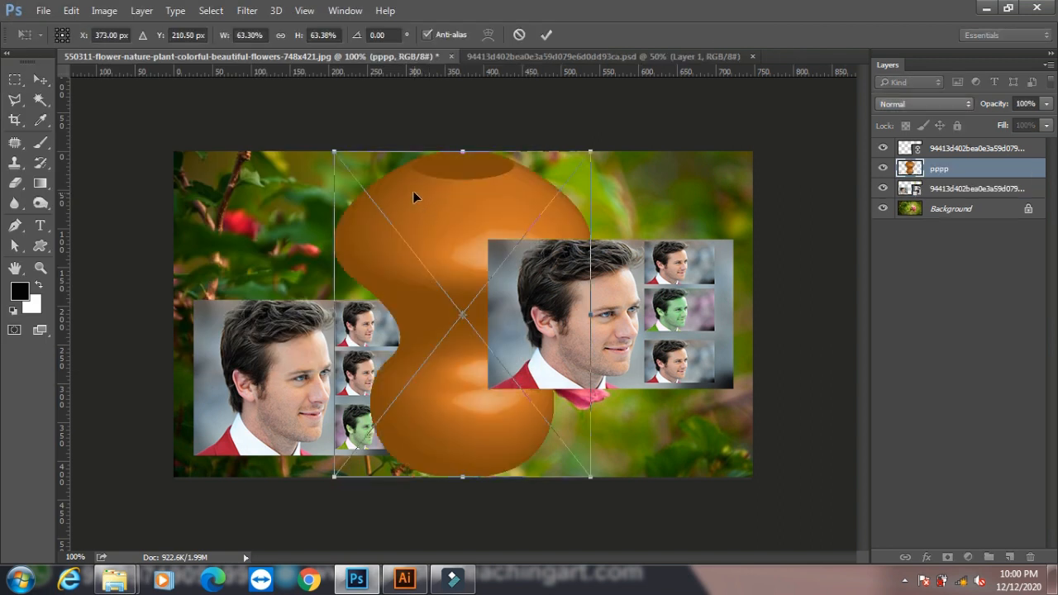
drag(477, 214, 435, 218)
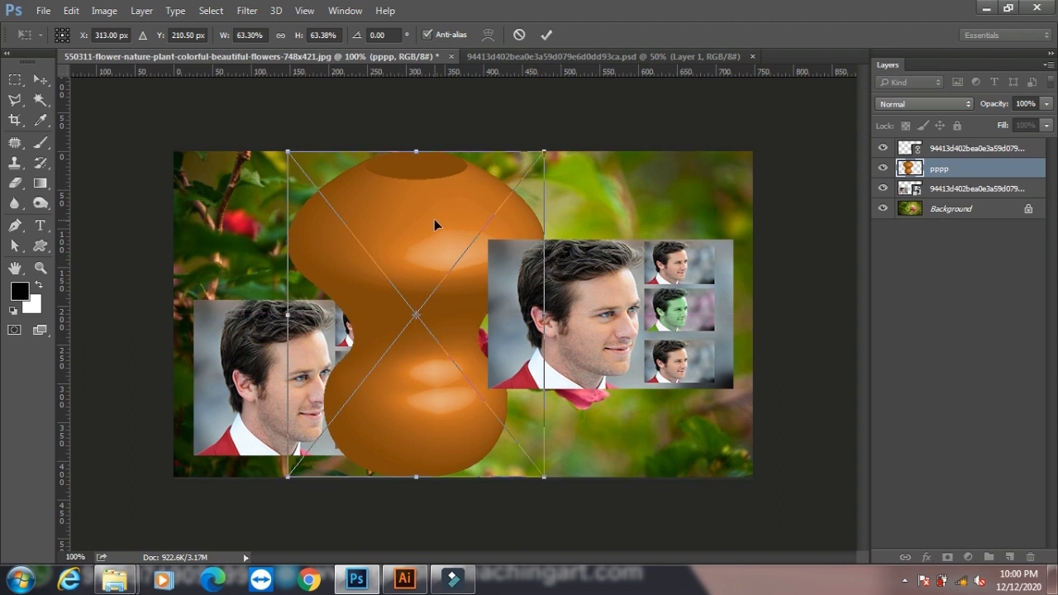
key(Return)
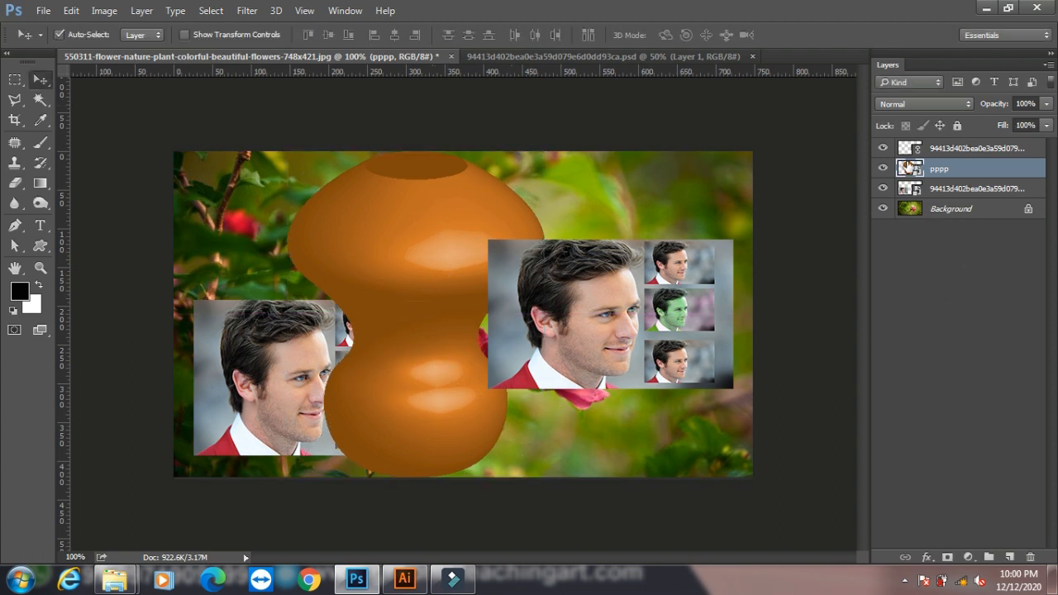
- Open the embedded pppp layer's source in Illustrator, recolour the vase's stroke teal, save it and return to Photoshop
double_click(917, 171)
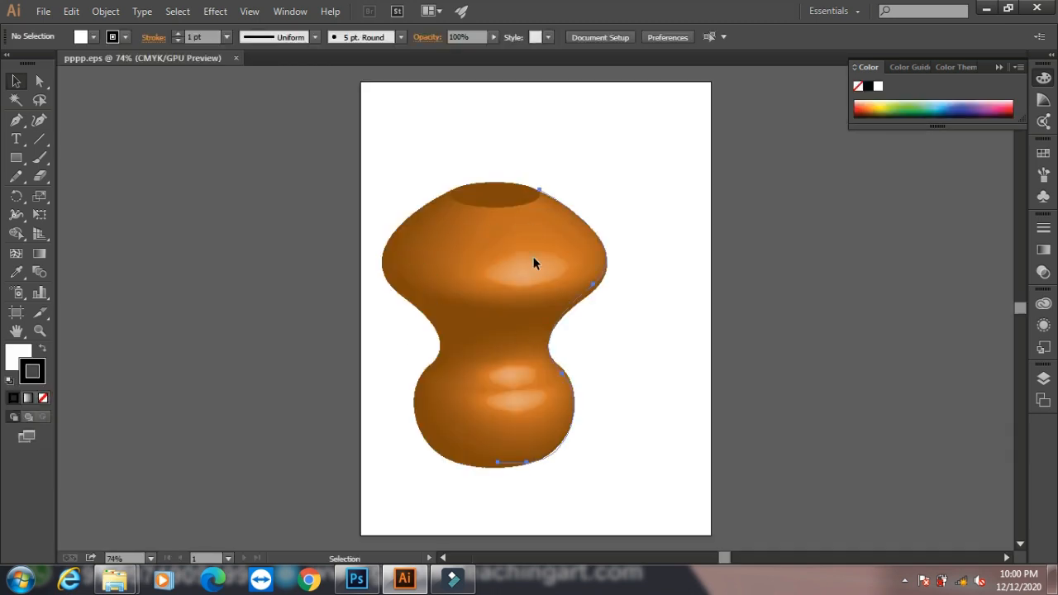
click(534, 263)
click(936, 100)
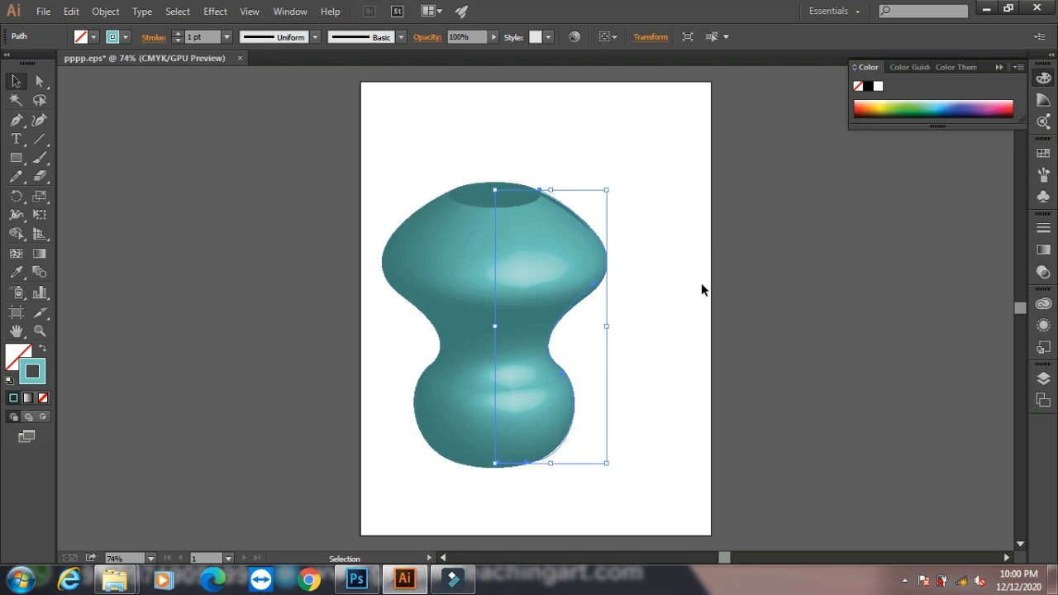
key(ctrl+s)
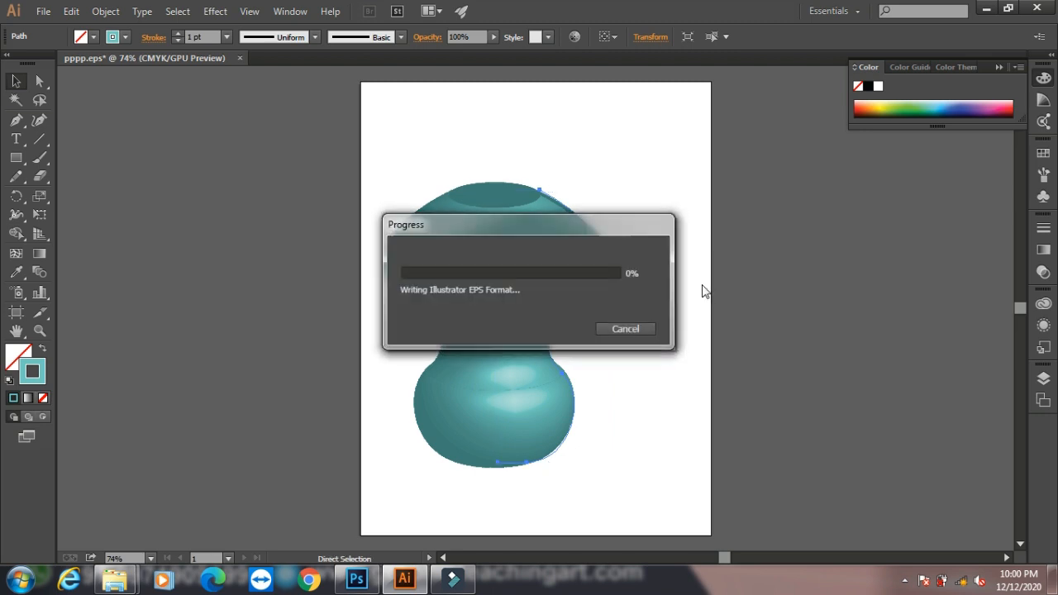
click(357, 582)
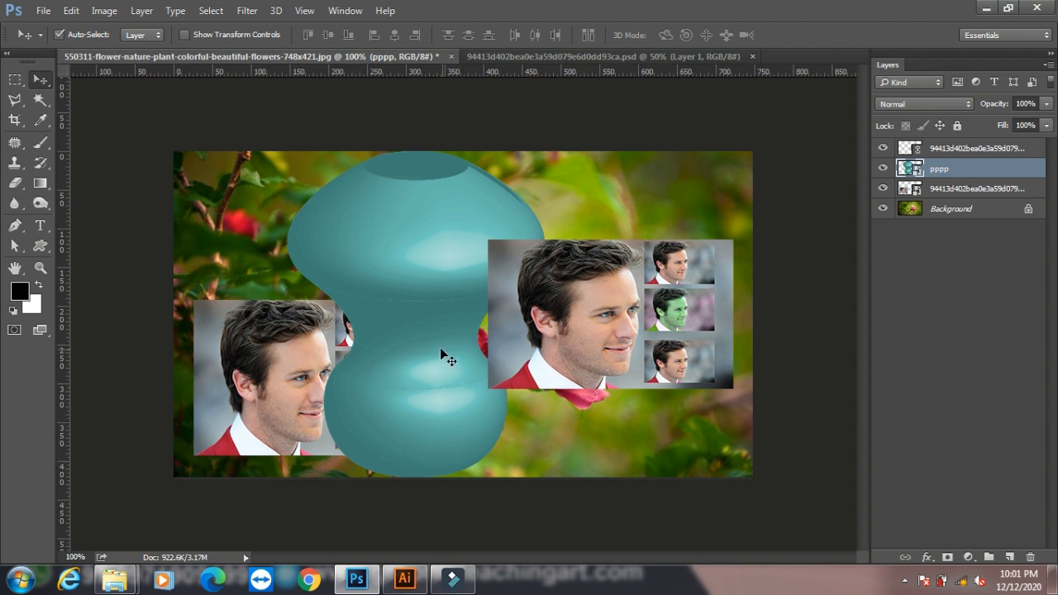
- Minimize the Photoshop and Illustrator windows to reveal the desktop
click(43, 11)
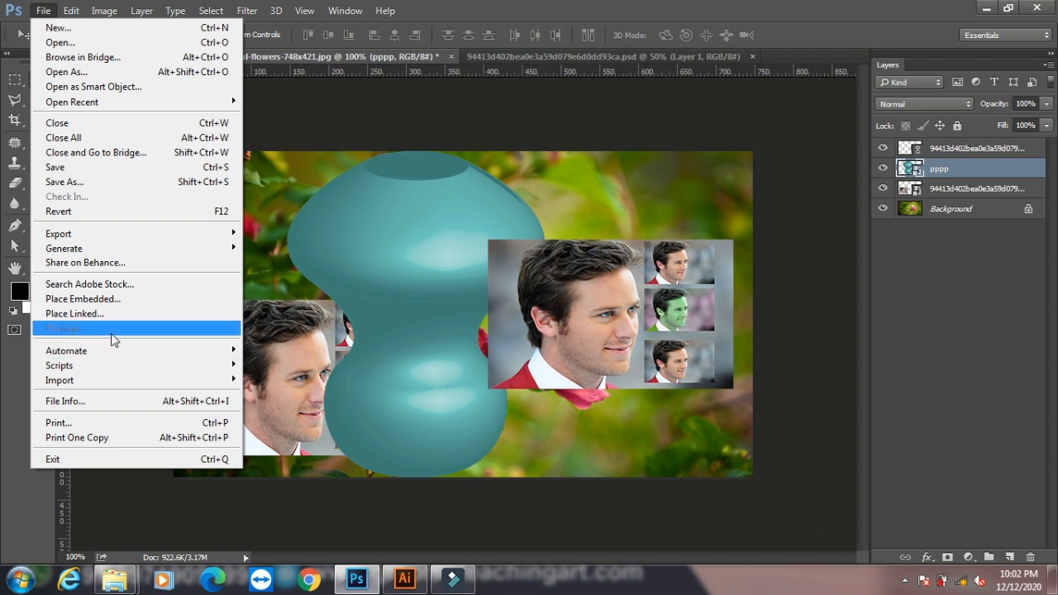
click(391, 100)
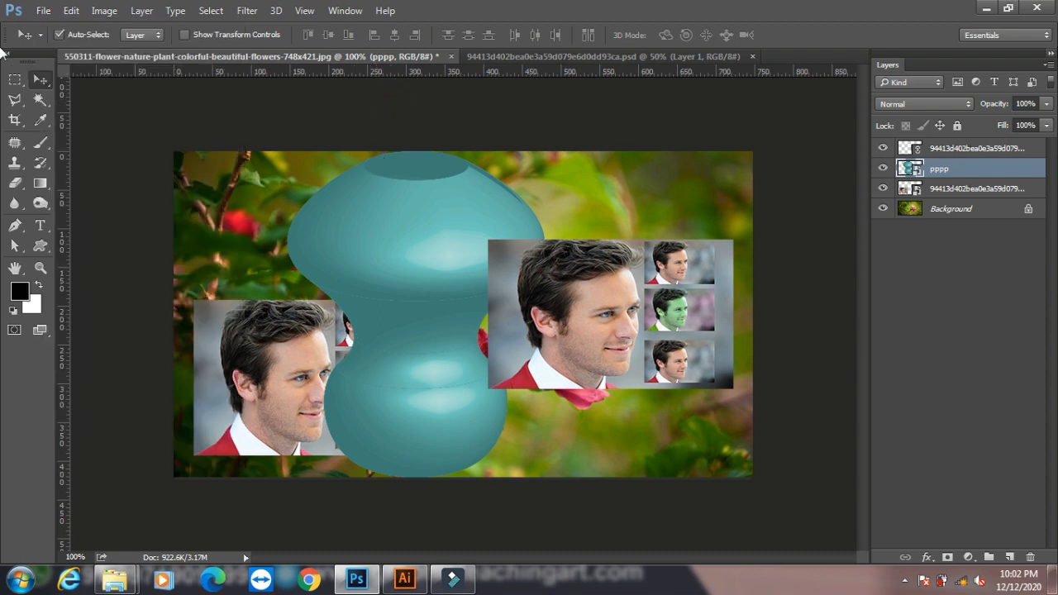
click(988, 9)
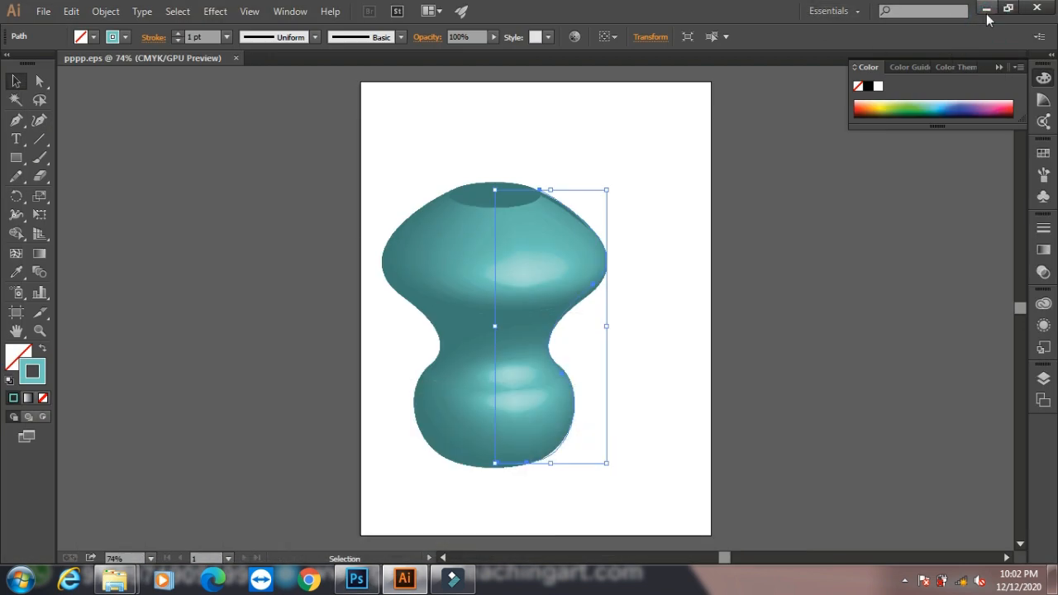
click(987, 15)
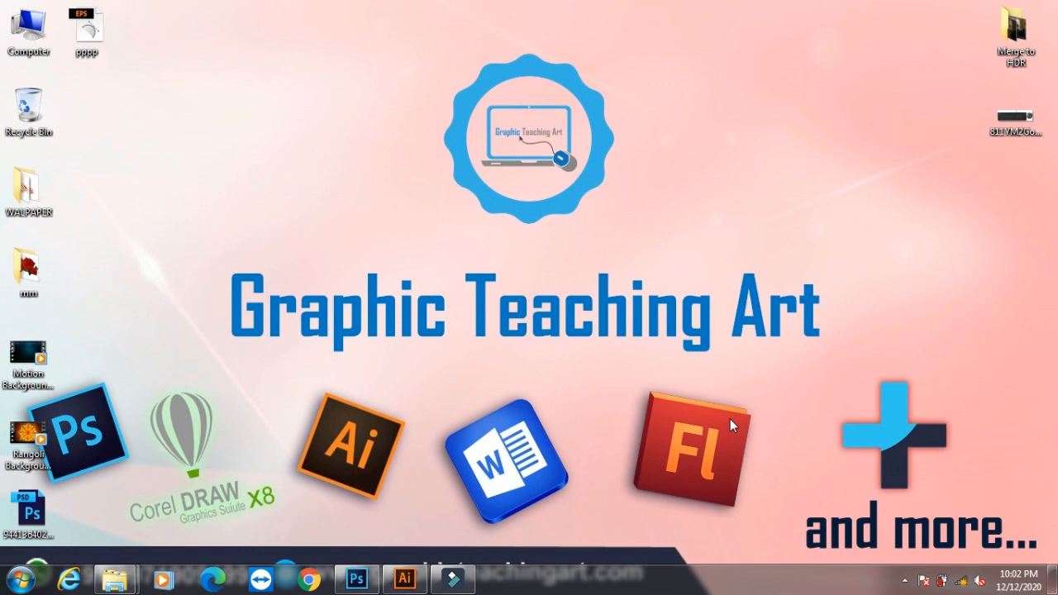